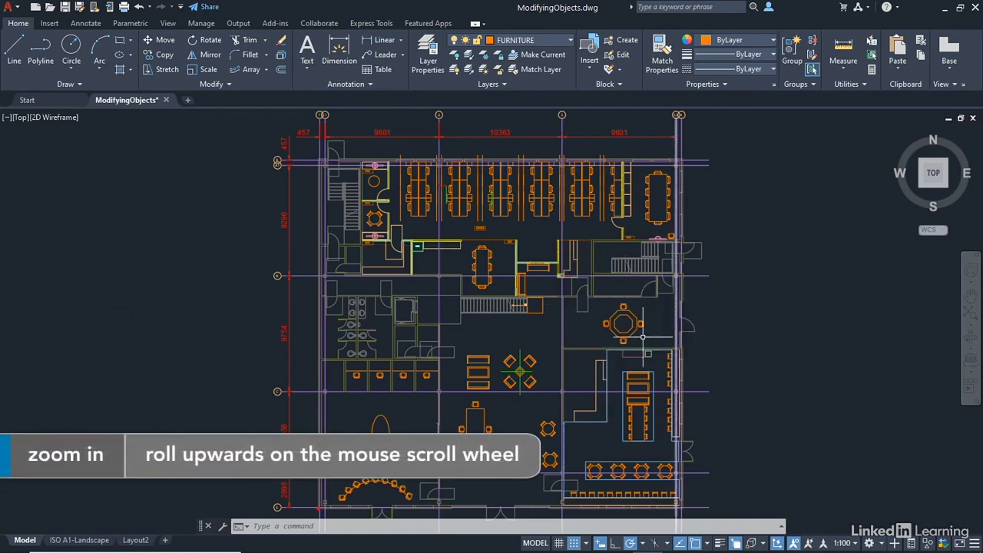
Zoom in and pan the floor plan to the octagonal table and stairs area
{"action": "scroll", "coordinate": [612, 258], "scroll_direction": "up", "scroll_amount": 4}
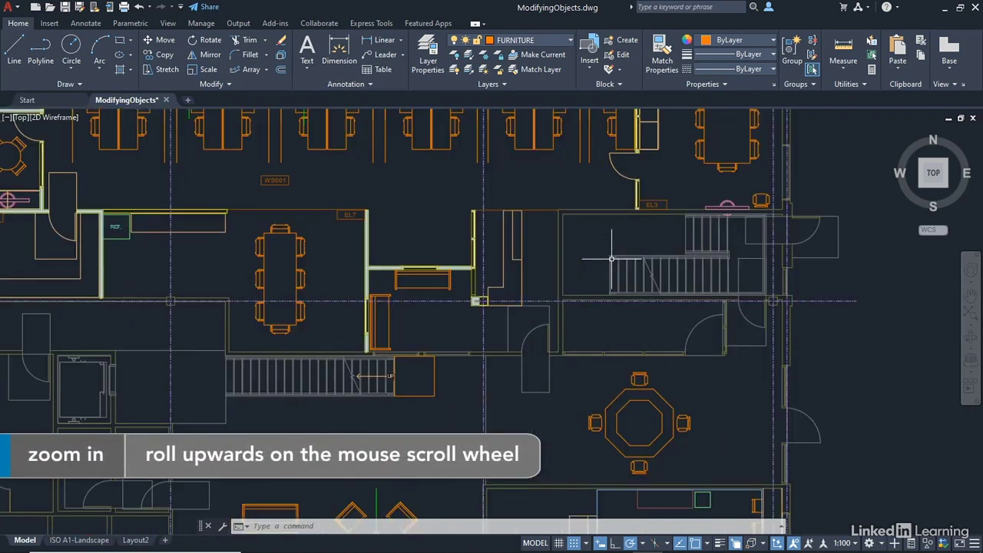
{"action": "middle_click_drag", "start_coordinate": [894, 289], "coordinate": [770, 291]}
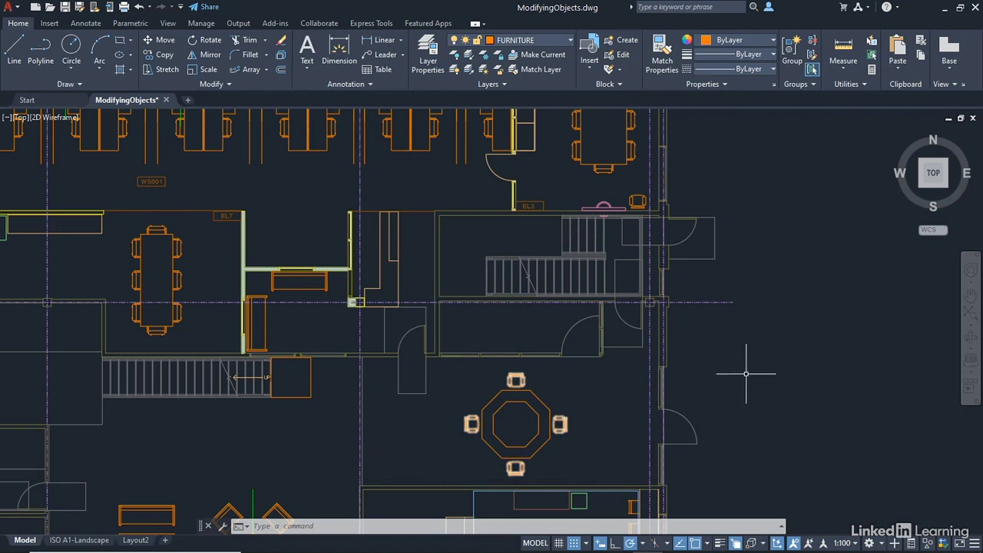
Turn on Show grips within blocks in the Selection options
{"action": "right_click", "coordinate": [711, 153]}
{"action": "left_click", "coordinate": [745, 389]}
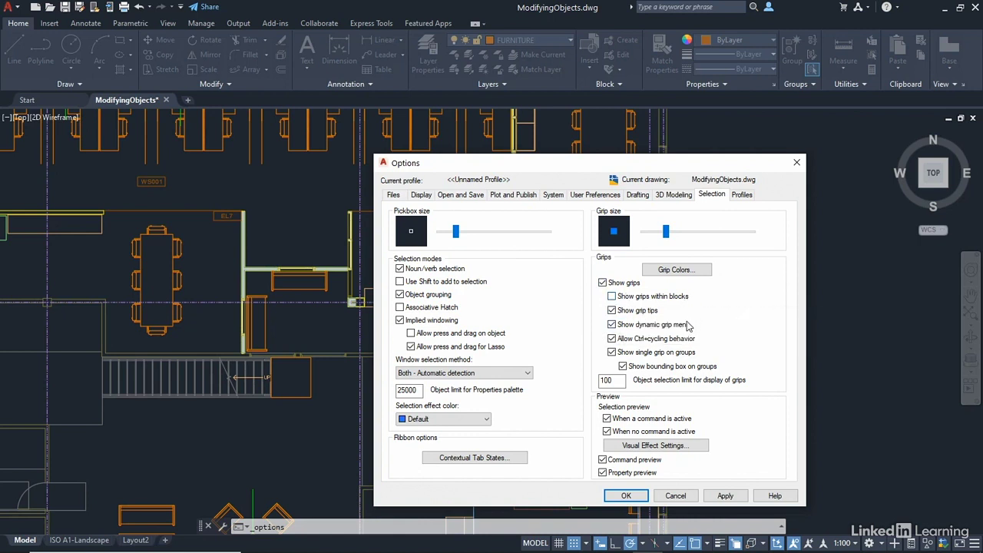
{"action": "left_click", "coordinate": [614, 297]}
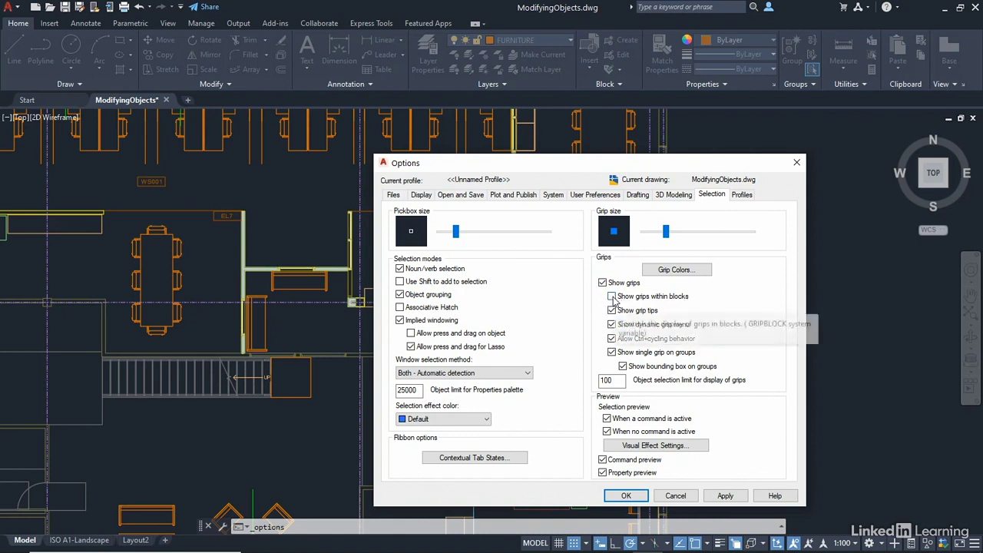
{"action": "left_click", "coordinate": [628, 496]}
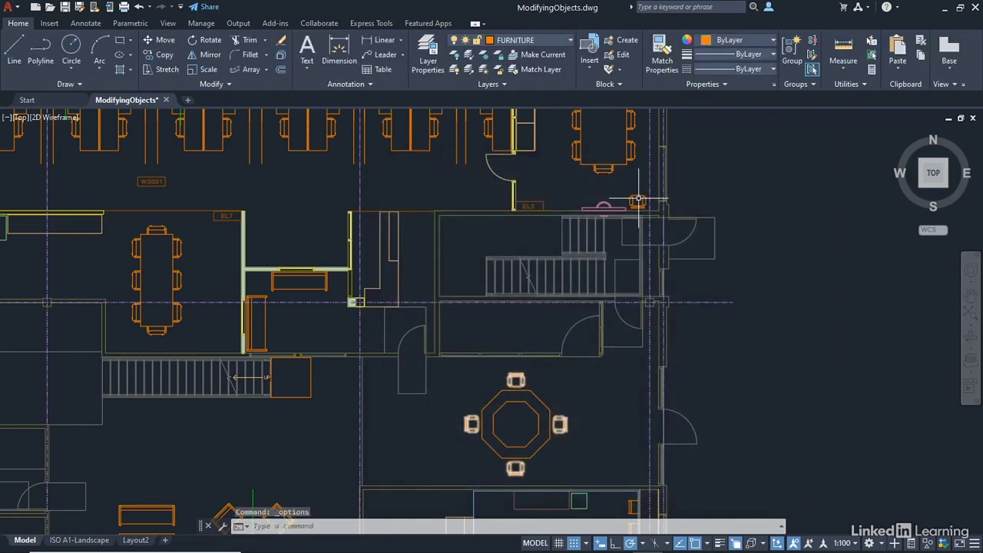
Zoom to the chair by the top wall, select it to view all its grips, then cancel
{"action": "scroll", "coordinate": [638, 200], "scroll_direction": "up", "scroll_amount": 8}
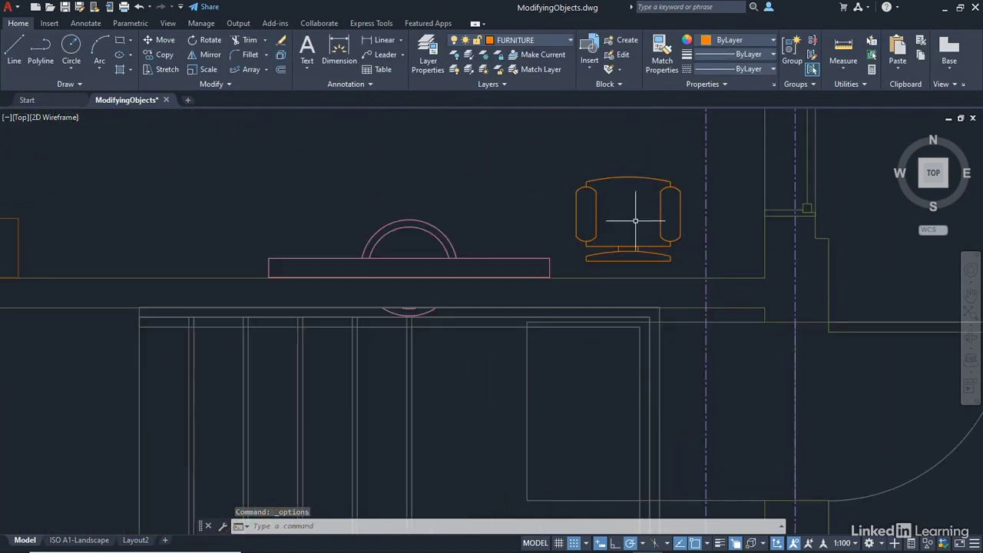
{"action": "left_click", "coordinate": [681, 196]}
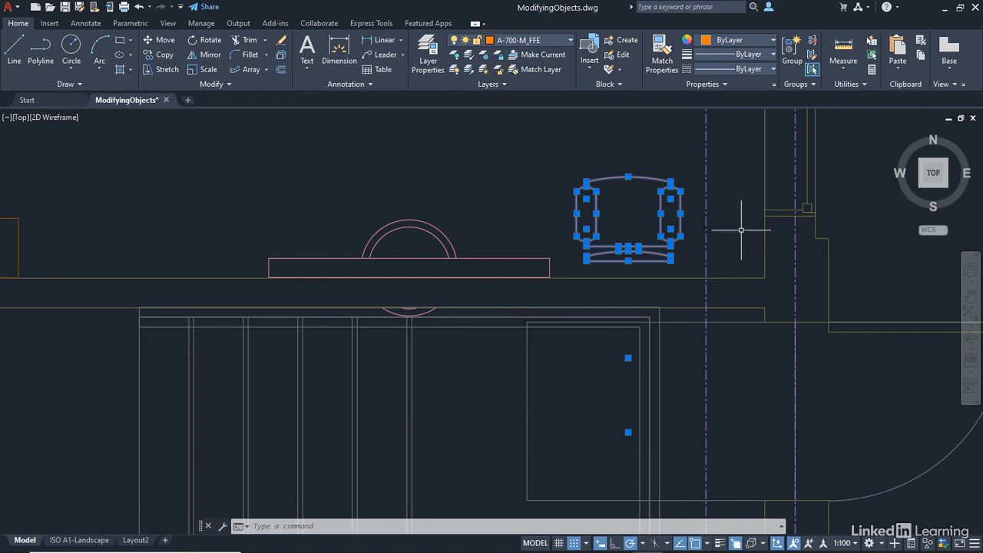
{"action": "key", "text": "Escape"}
{"action": "key", "text": "Escape"}
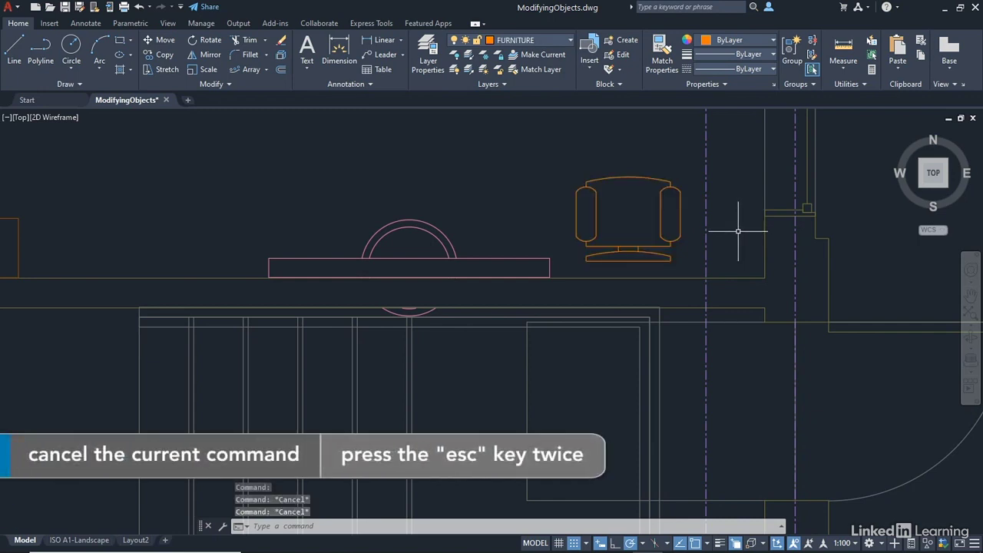
Turn Show grips within blocks off and confirm the chair shows only one grip
{"action": "right_click", "coordinate": [235, 177]}
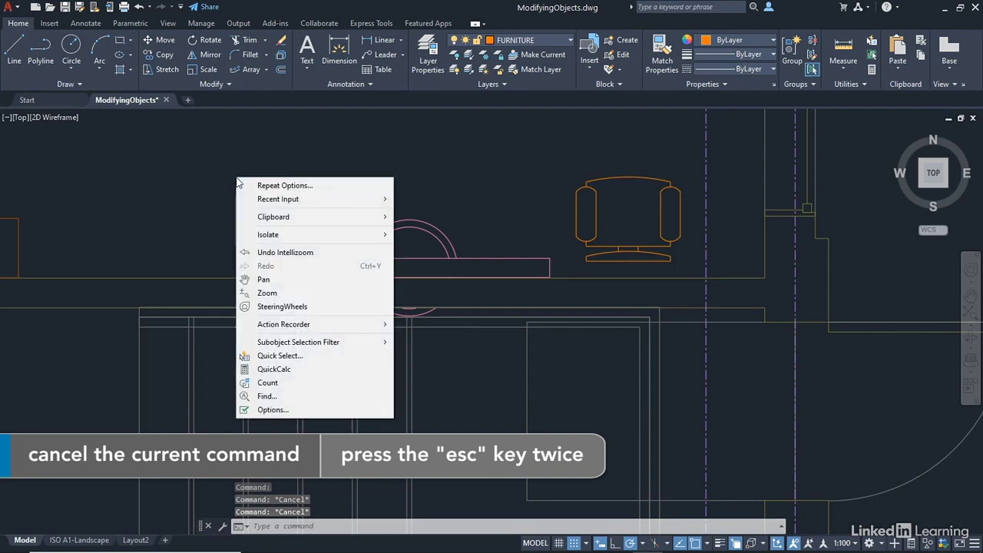
{"action": "left_click", "coordinate": [264, 410]}
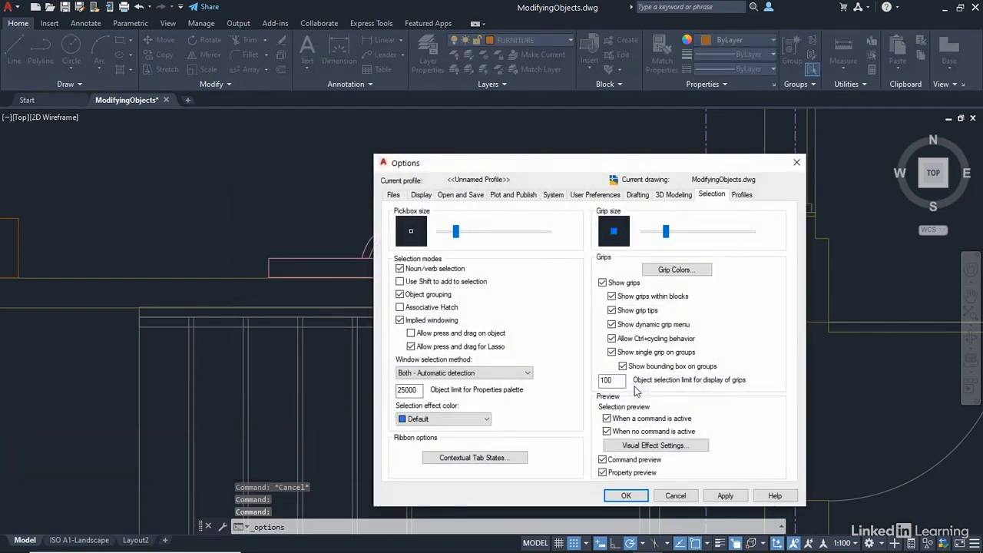
{"action": "left_click", "coordinate": [612, 297]}
{"action": "left_click", "coordinate": [625, 495]}
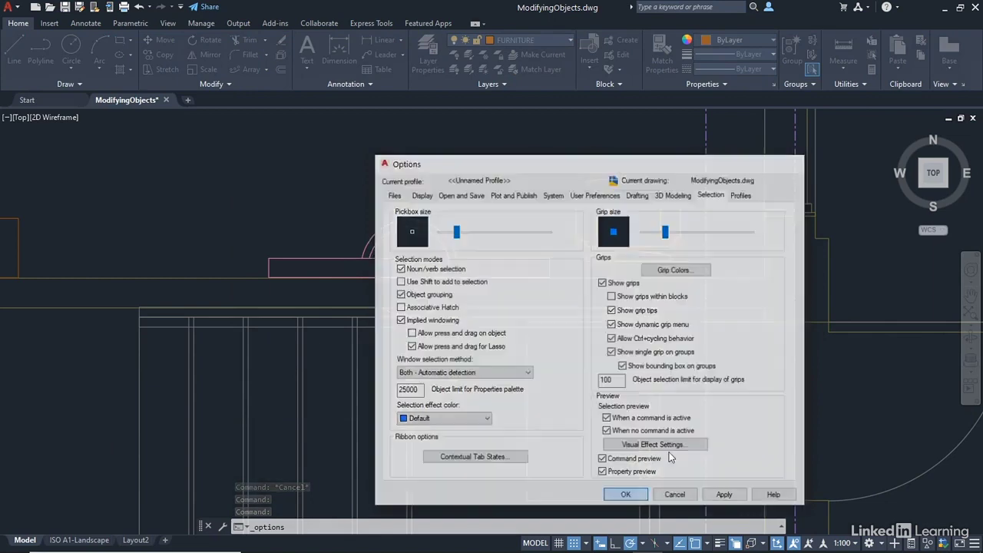
{"action": "left_click", "coordinate": [648, 175]}
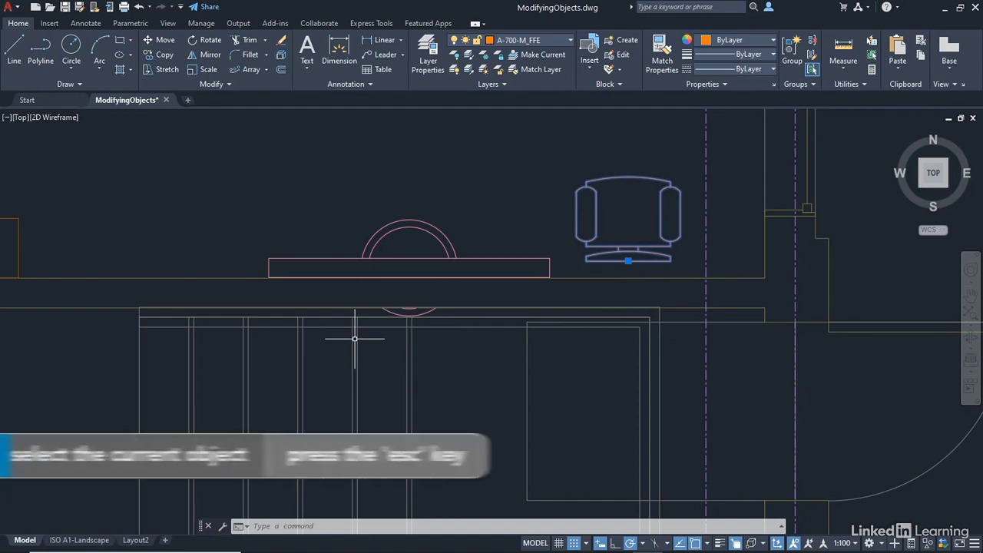
{"action": "key", "text": "Escape"}
{"action": "key", "text": "Escape"}
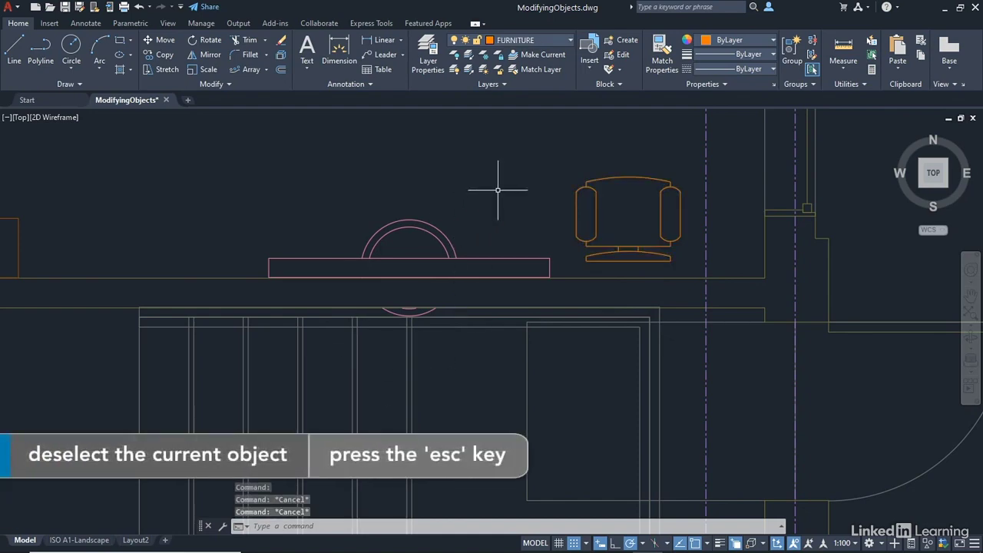
Select the four-chair polar array around the octagonal table and explode it into separate chairs
{"action": "scroll", "coordinate": [499, 192], "scroll_direction": "down", "scroll_amount": 5}
{"action": "middle_click", "coordinate": [745, 296]}
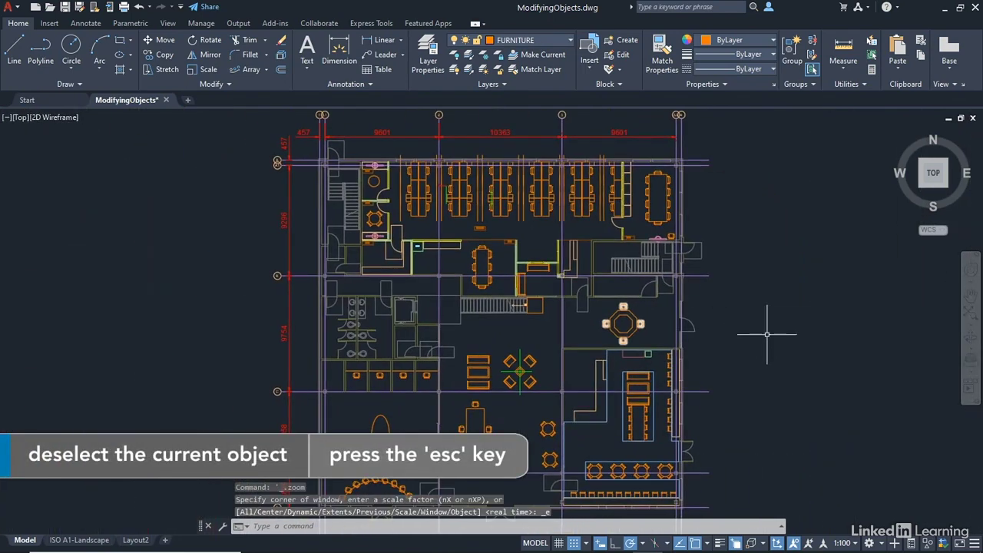
{"action": "scroll", "coordinate": [623, 324], "scroll_direction": "up", "scroll_amount": 8}
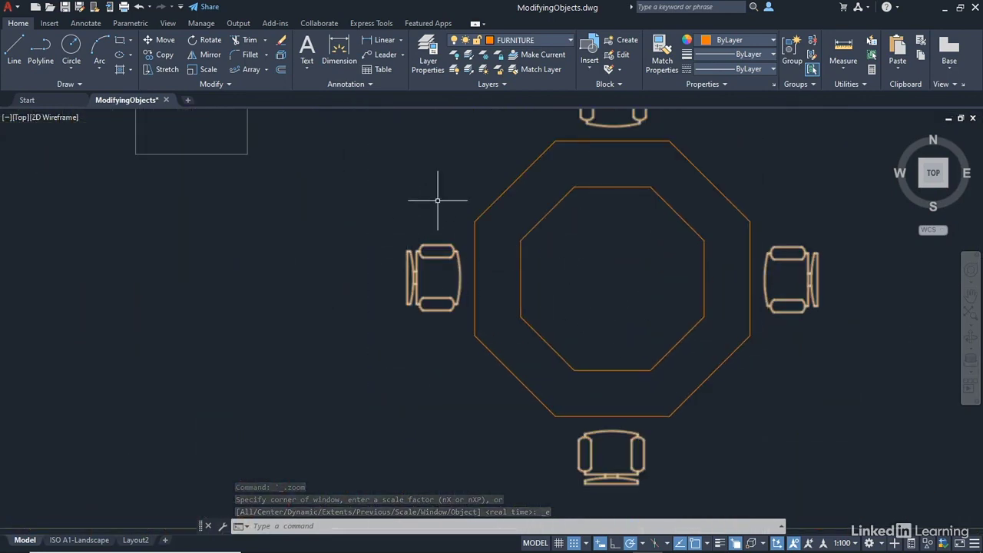
{"action": "left_click", "coordinate": [442, 242]}
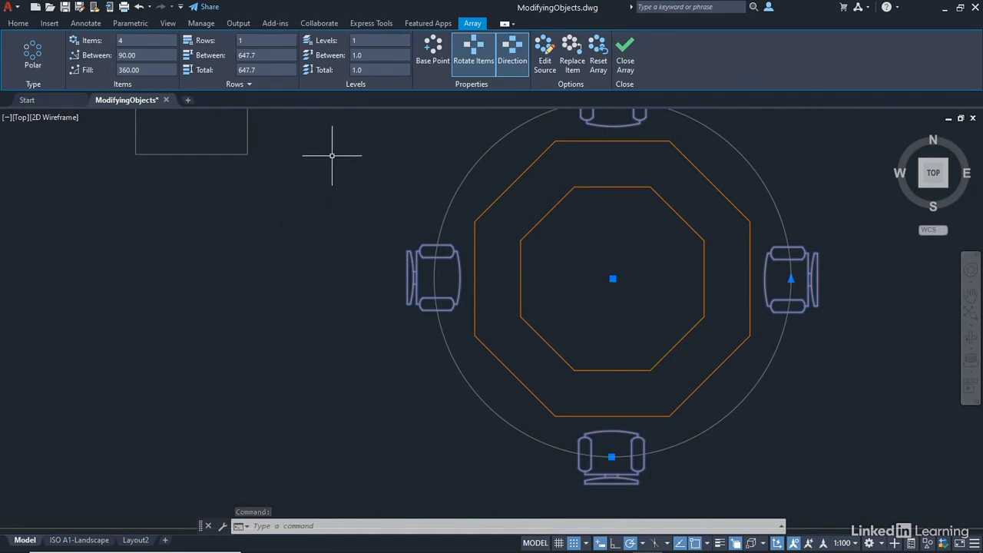
{"action": "mouse_move", "coordinate": [330, 149]}
{"action": "middle_mouse_down"}
{"action": "mouse_move", "coordinate": [323, 222]}
{"action": "mouse_move", "coordinate": [330, 191]}
{"action": "mouse_move", "coordinate": [287, 179]}
{"action": "middle_mouse_up"}
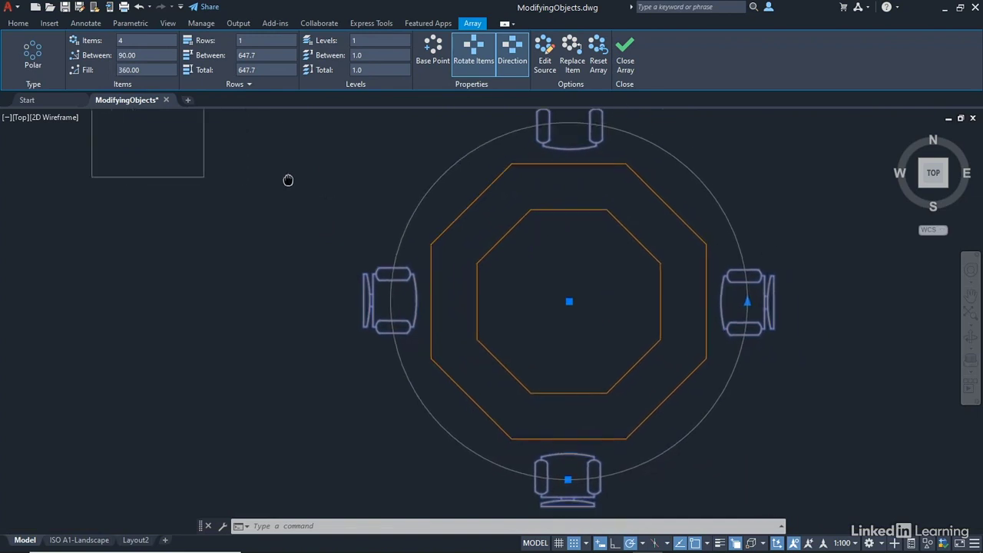
{"action": "scroll", "coordinate": [316, 214], "scroll_direction": "down", "scroll_amount": 2}
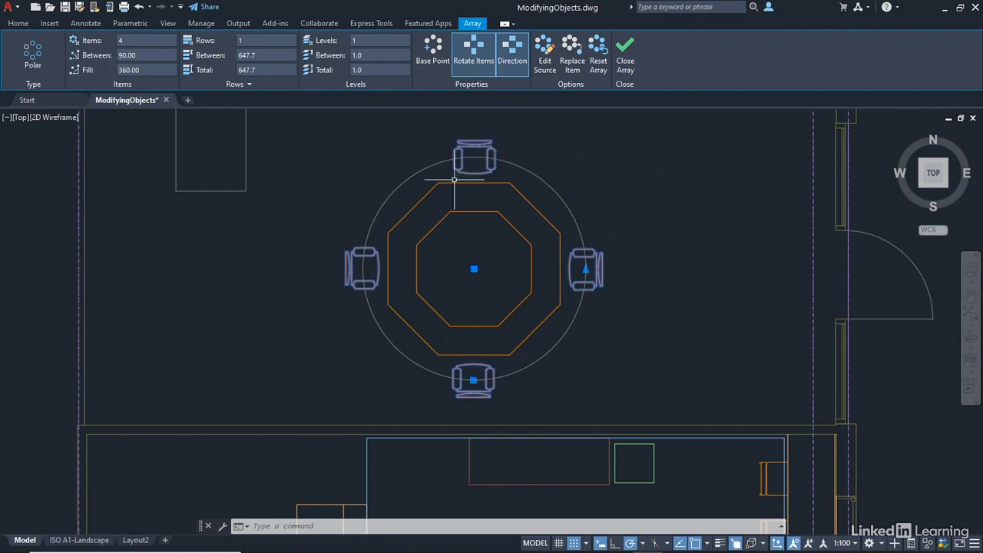
{"action": "left_click", "coordinate": [18, 24]}
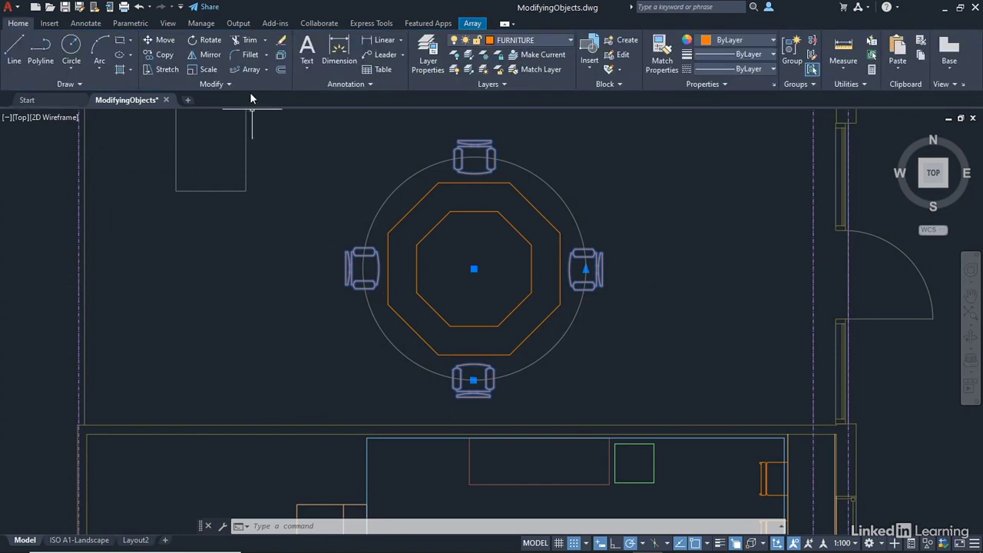
{"action": "left_click", "coordinate": [280, 54]}
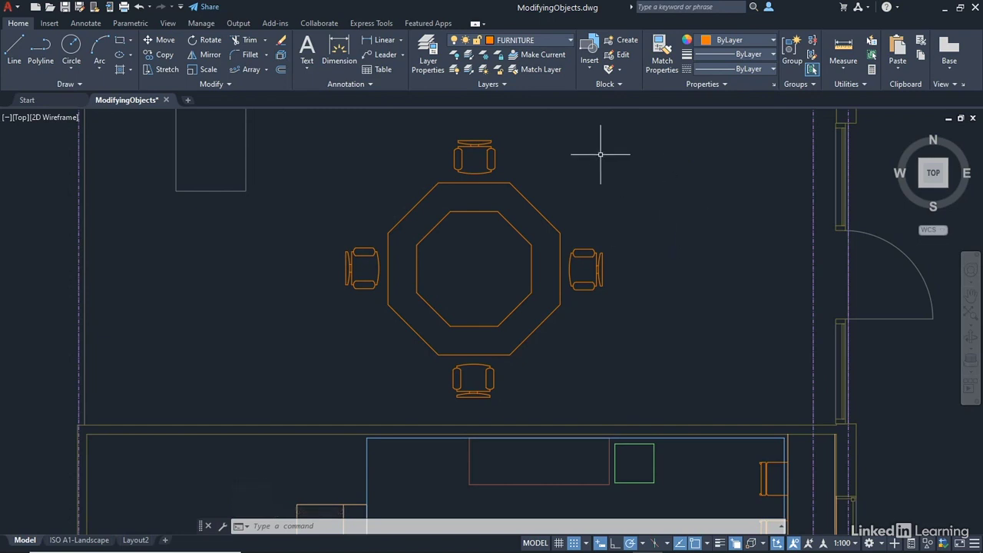
Grip-stretch the right chair from the table down to the lower right by the right wall
{"action": "left_click", "coordinate": [478, 141]}
{"action": "left_click", "coordinate": [588, 247]}
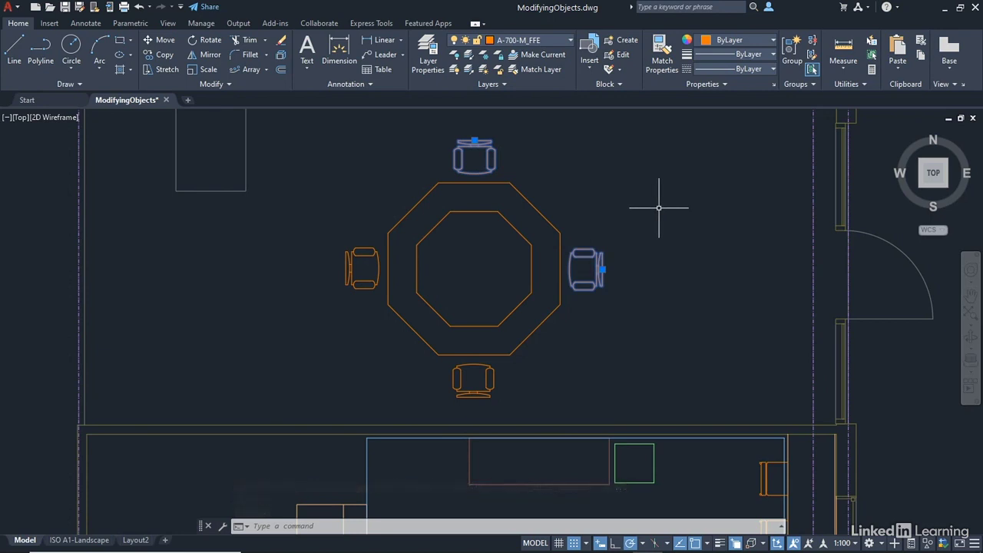
{"action": "key", "text": "Escape"}
{"action": "key", "text": "Escape"}
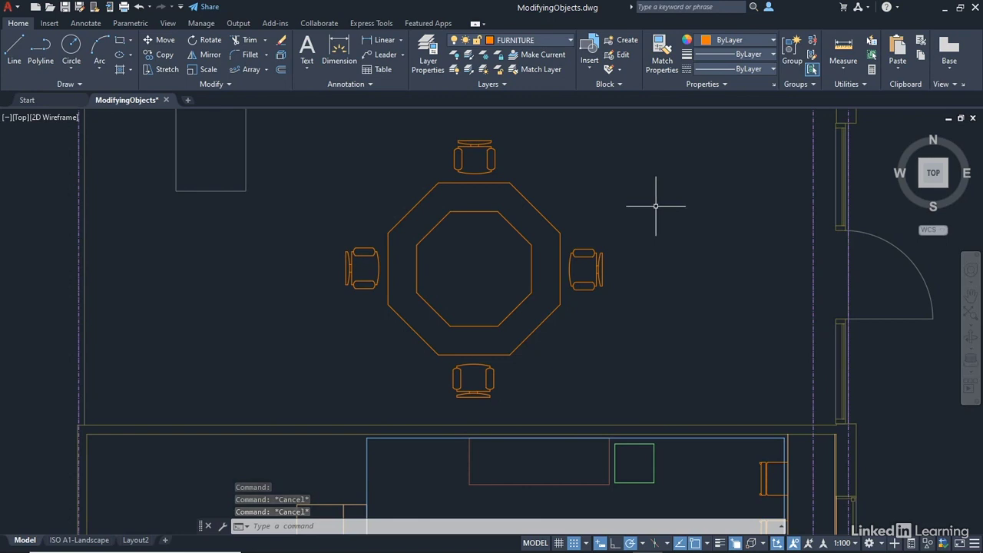
{"action": "left_click", "coordinate": [581, 254]}
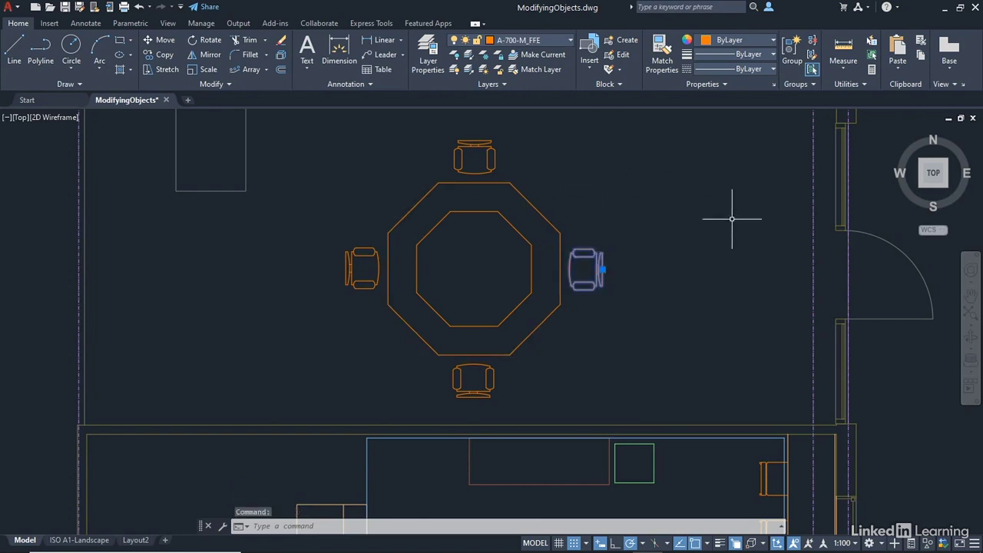
{"action": "left_click", "coordinate": [602, 268]}
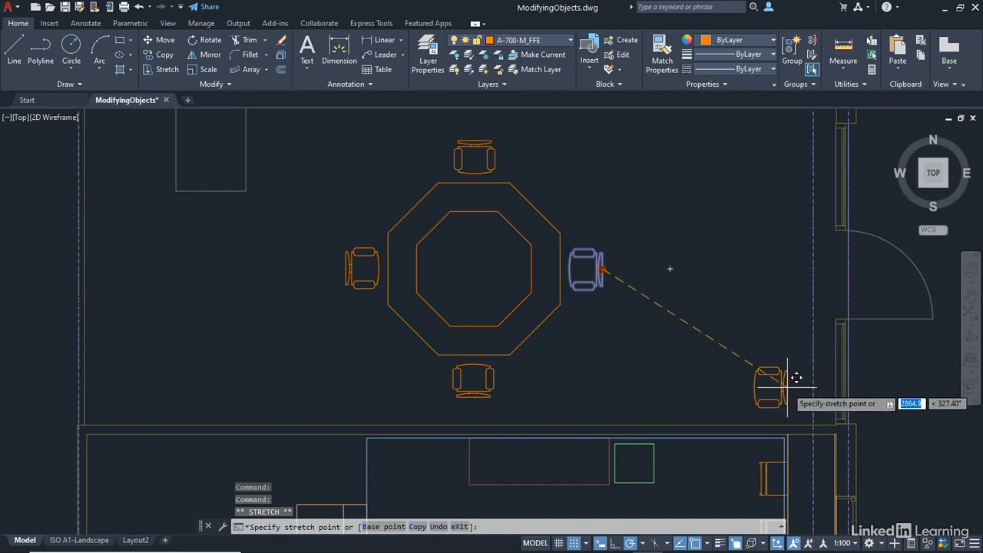
{"action": "left_click", "coordinate": [791, 387]}
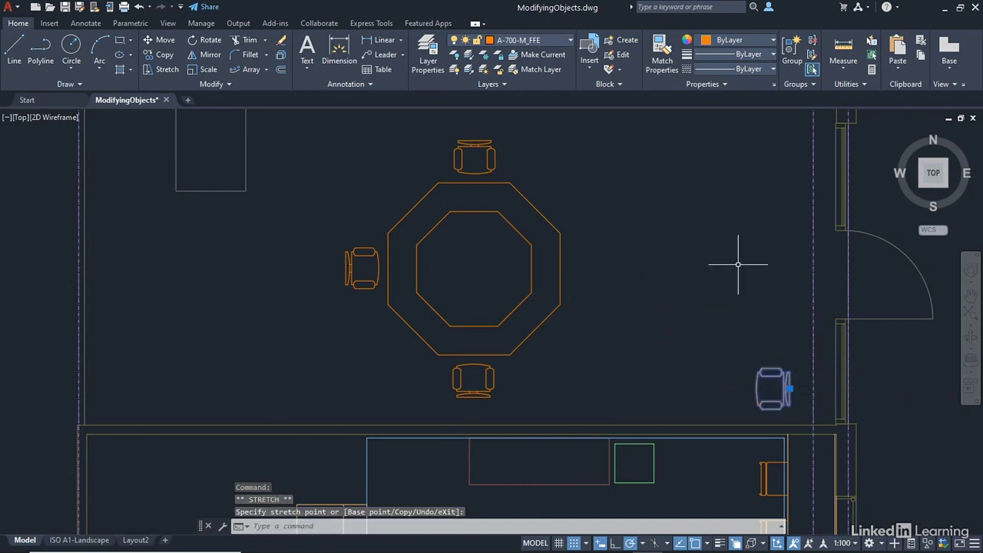
{"action": "key", "text": "Escape"}
{"action": "key", "text": "Escape"}
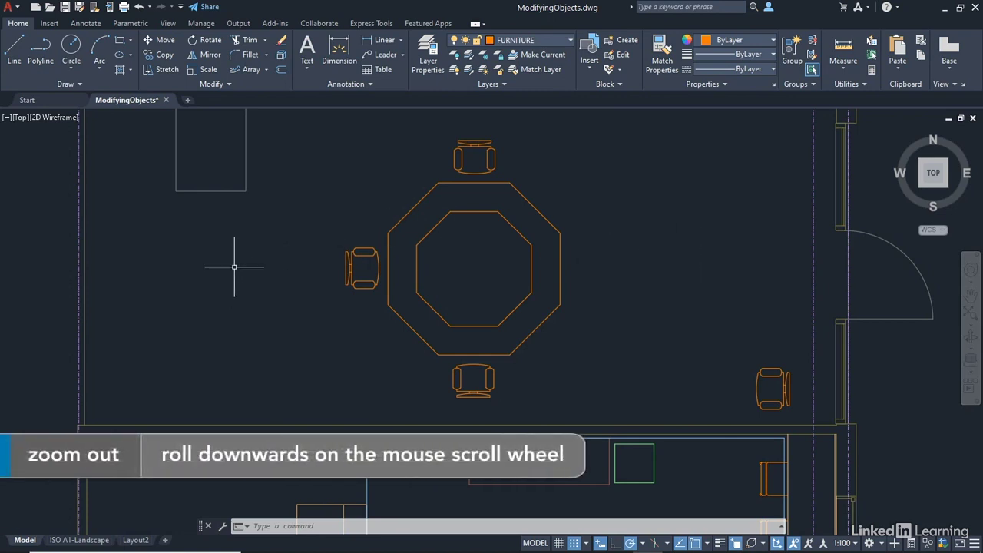
Zoom out to the whole room and select the short wall line beside the doorway
{"action": "scroll", "coordinate": [234, 267], "scroll_direction": "down", "scroll_amount": 3}
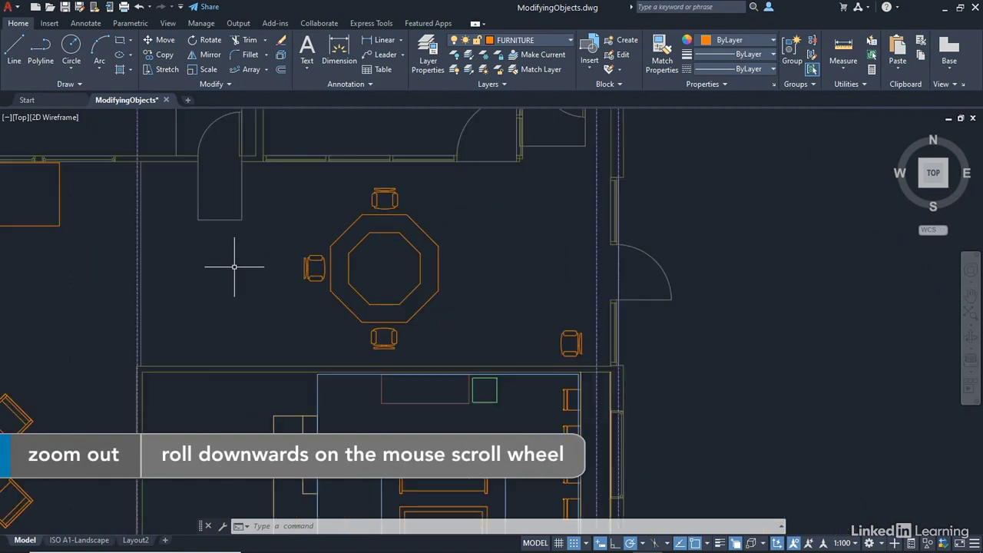
{"action": "scroll", "coordinate": [202, 252], "scroll_direction": "up", "scroll_amount": 2}
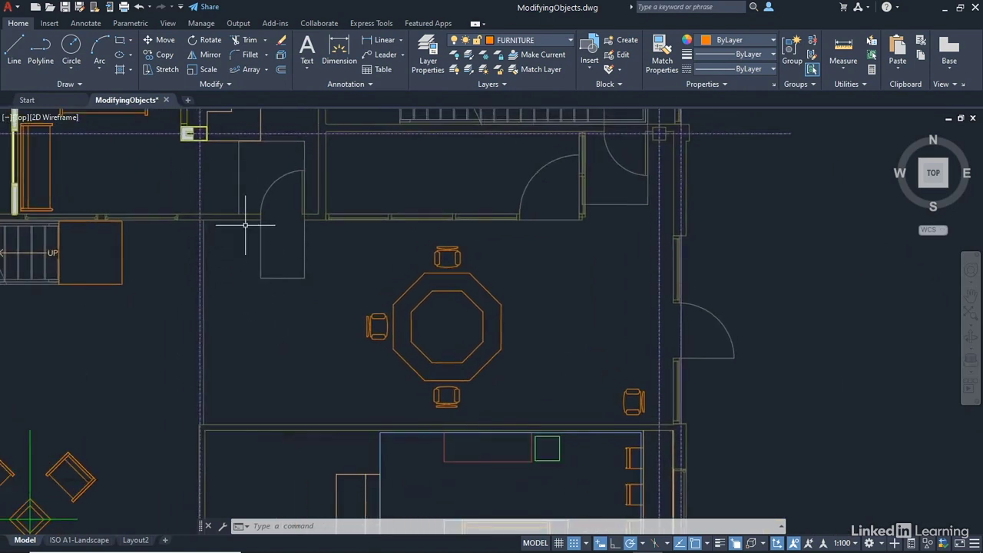
{"action": "left_click", "coordinate": [244, 220]}
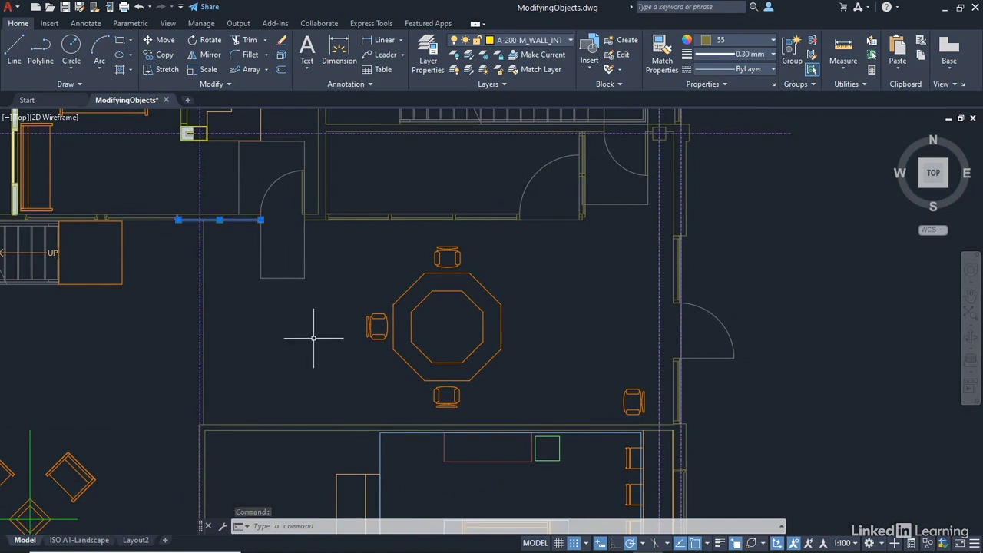
{"action": "left_click", "coordinate": [220, 221]}
{"action": "left_click", "coordinate": [300, 367]}
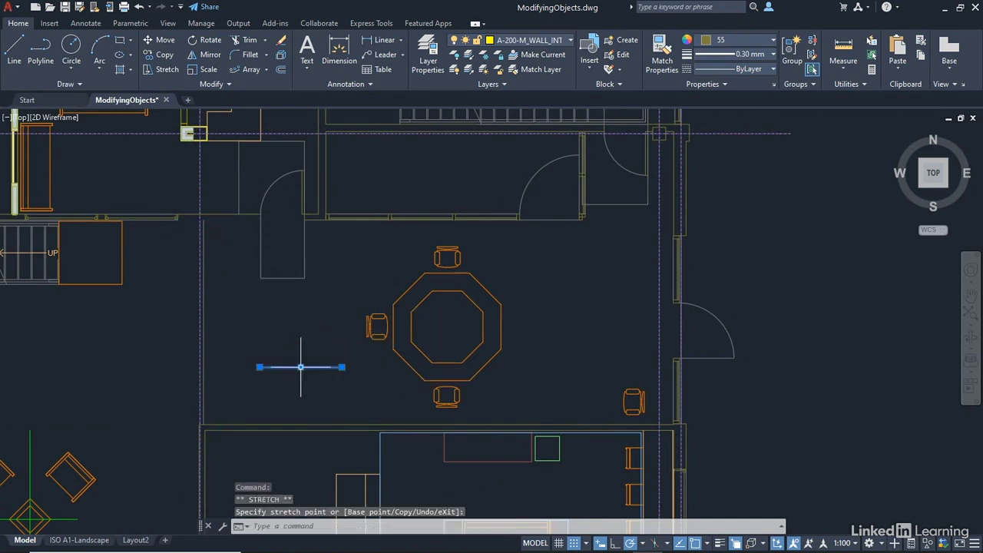
{"action": "left_click", "coordinate": [259, 367]}
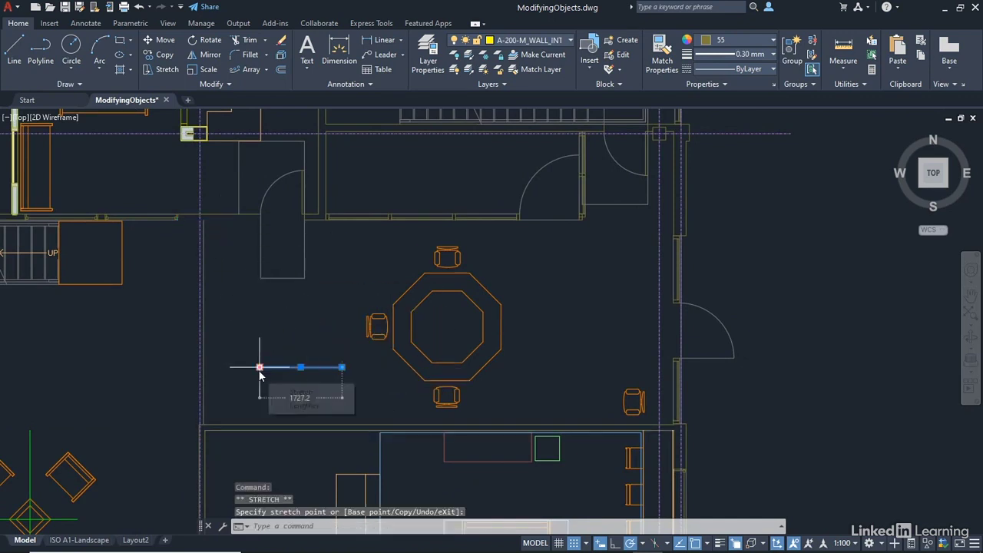
{"action": "left_click", "coordinate": [219, 282]}
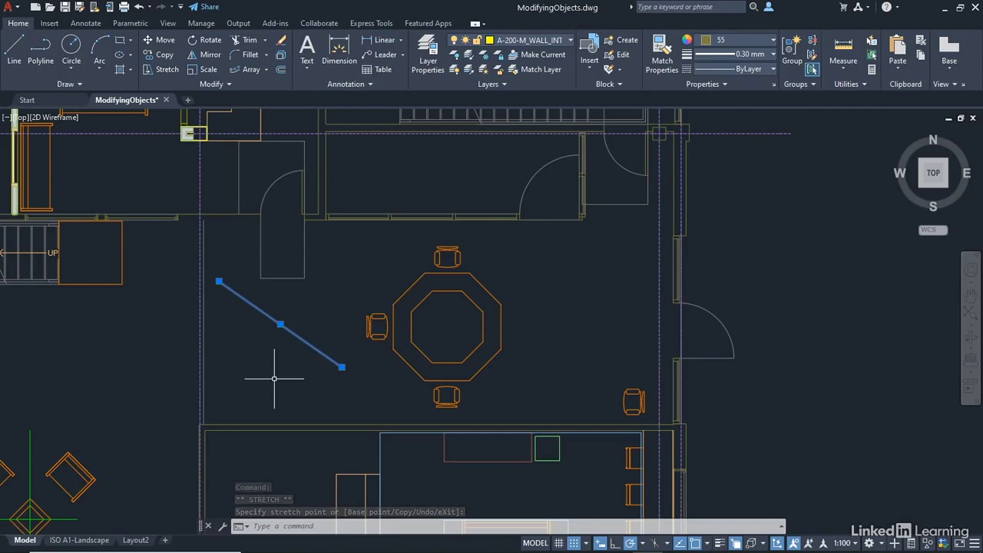
{"action": "key", "text": "Escape"}
{"action": "key", "text": "Escape"}
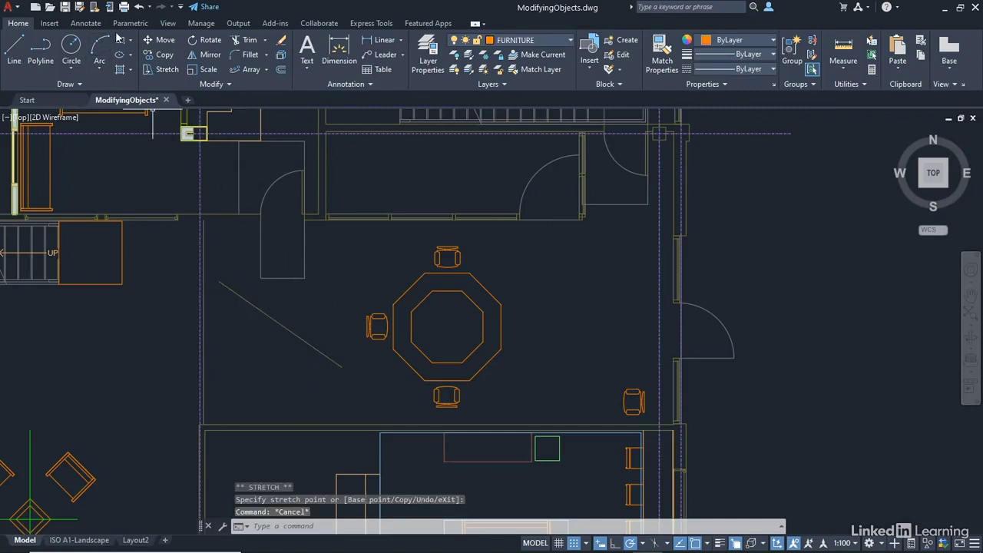
{"action": "left_click", "coordinate": [137, 7]}
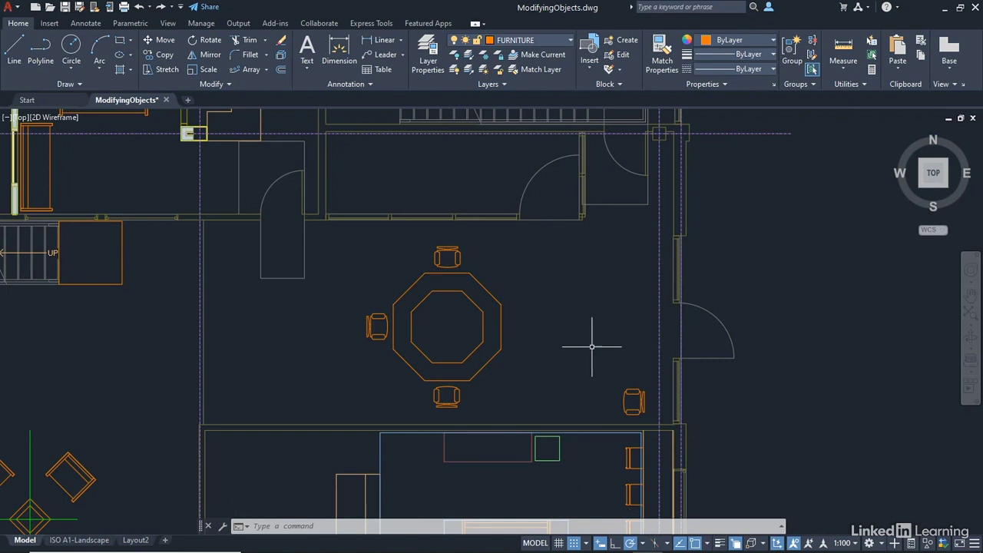
{"action": "left_click", "coordinate": [473, 300]}
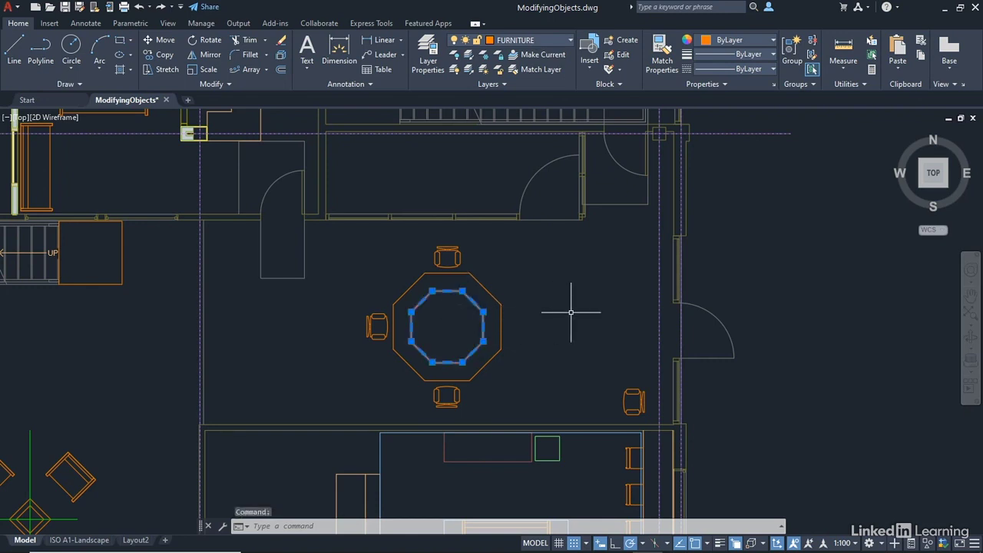
Add the table's outer octagon to the selection and bring up the grip menu from a corner grip
{"action": "left_click", "coordinate": [493, 292]}
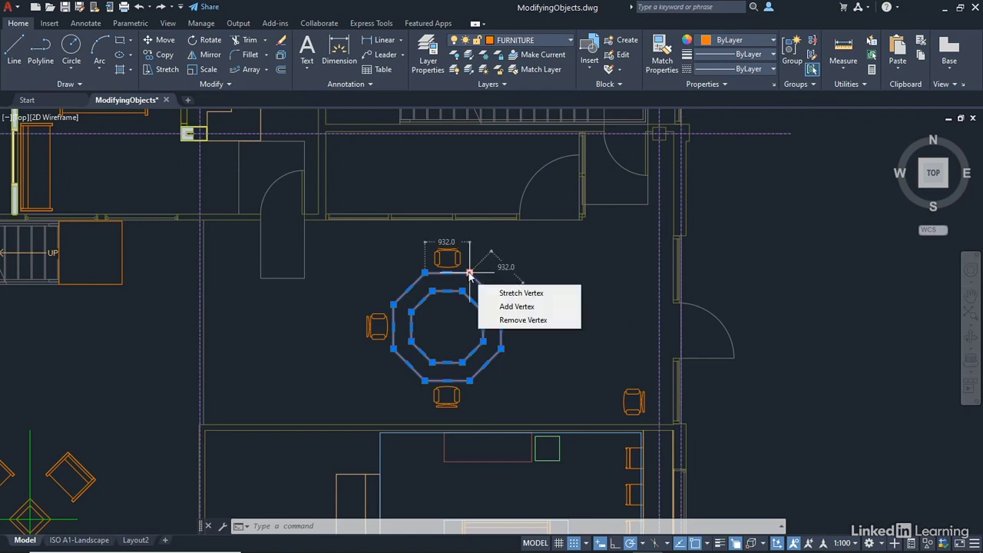
{"action": "left_click", "coordinate": [469, 273]}
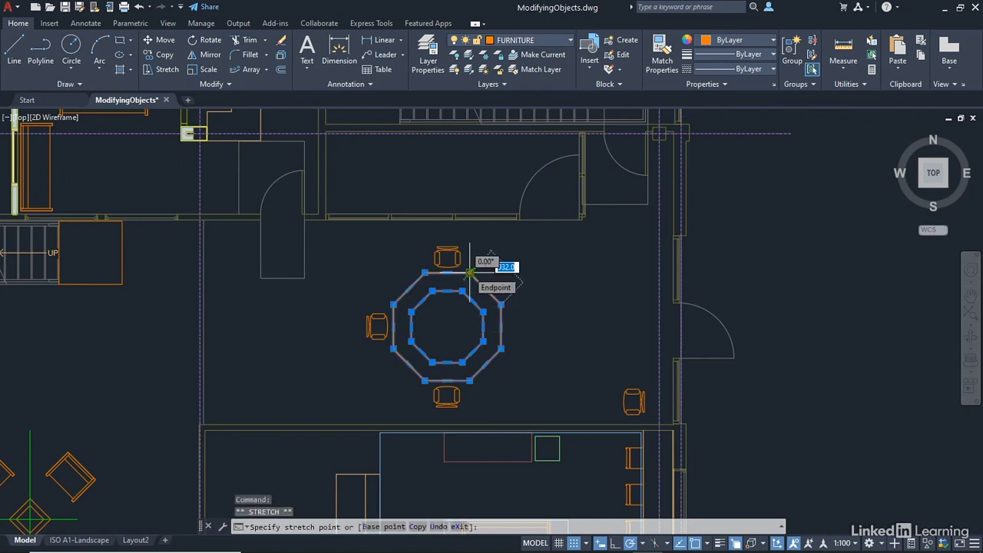
{"action": "right_click", "coordinate": [470, 274]}
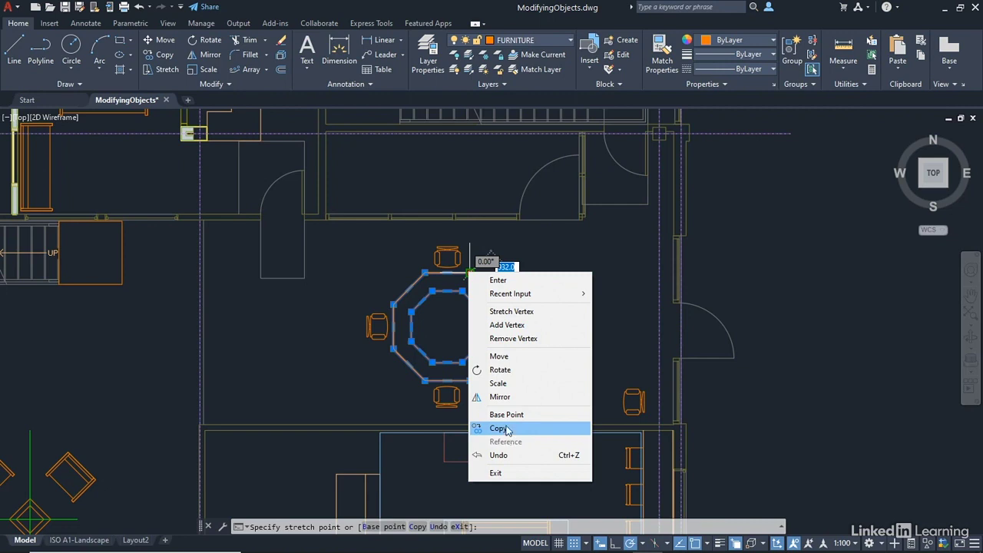
Move the octagonal table by its geometric centre to the open area at the left
{"action": "left_click", "coordinate": [509, 360]}
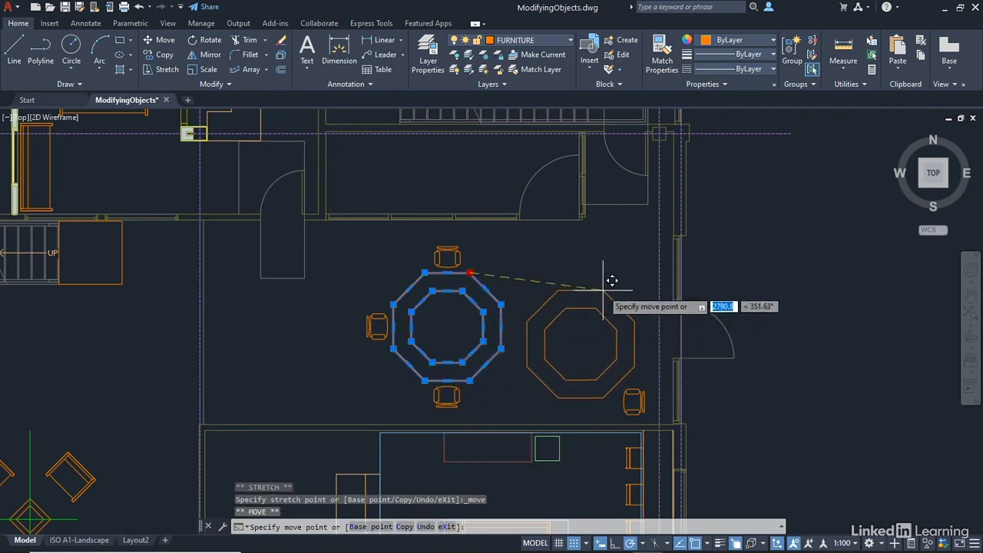
{"action": "right_click", "coordinate": [596, 249]}
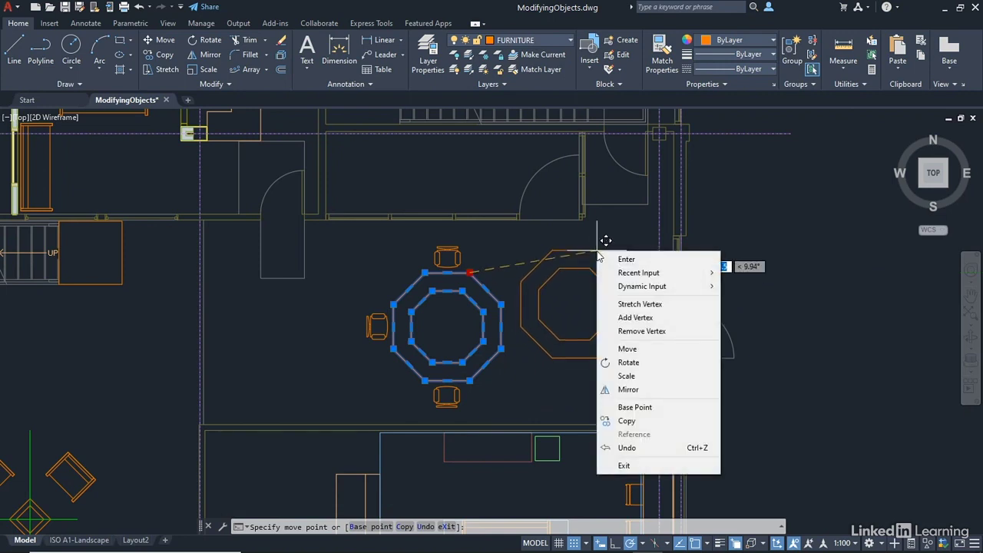
{"action": "left_click", "coordinate": [626, 407]}
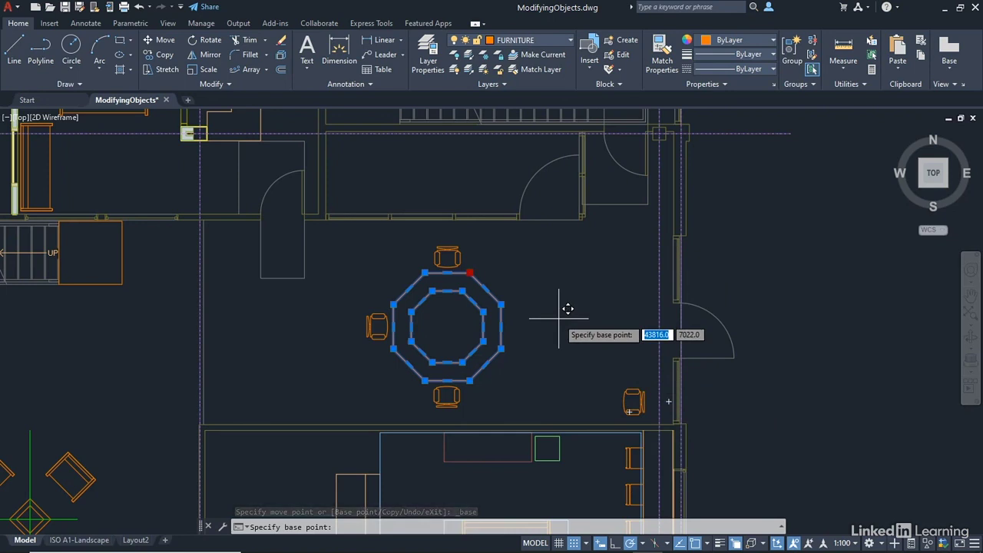
{"action": "right_click", "coordinate": [542, 269], "text": "shift"}
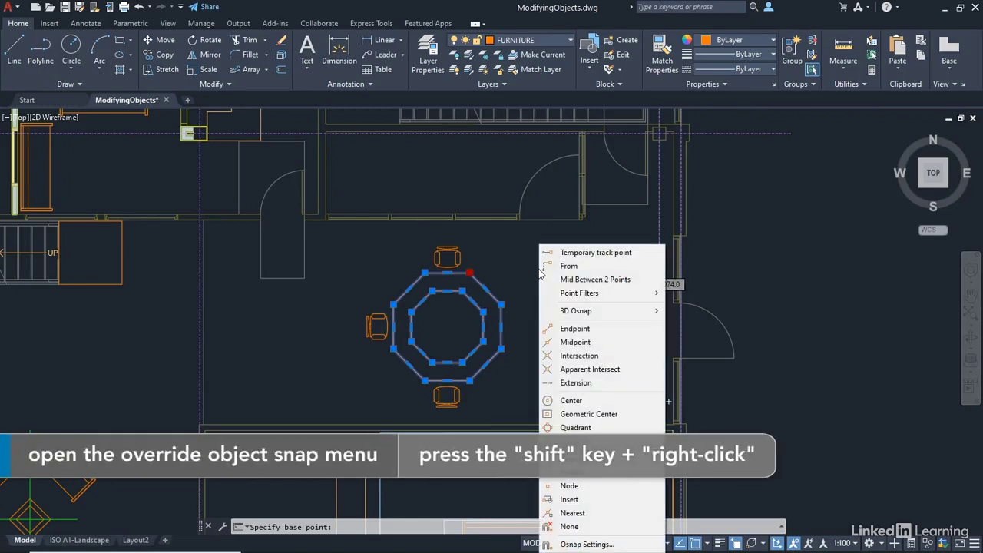
{"action": "left_click", "coordinate": [582, 415]}
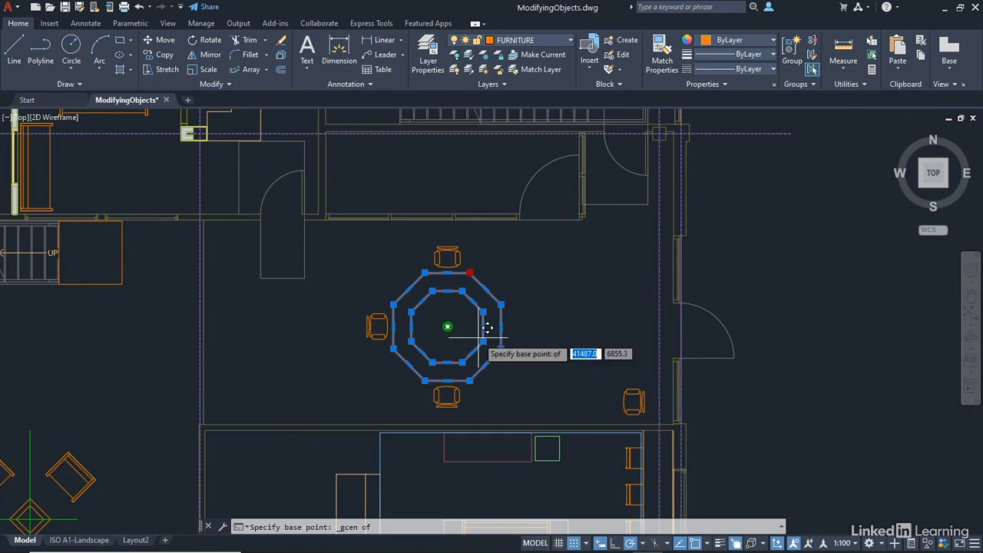
{"action": "left_click", "coordinate": [487, 326]}
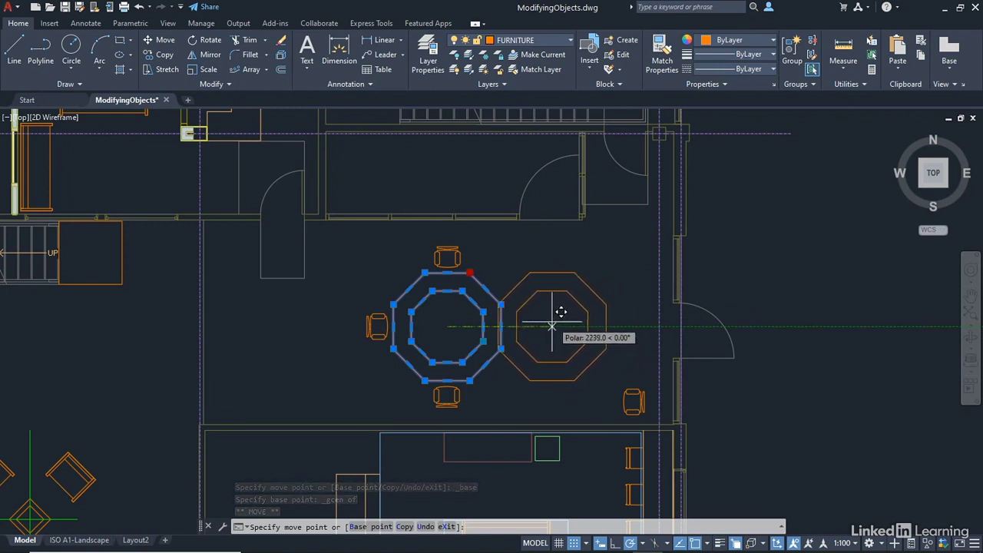
{"action": "left_click", "coordinate": [286, 348]}
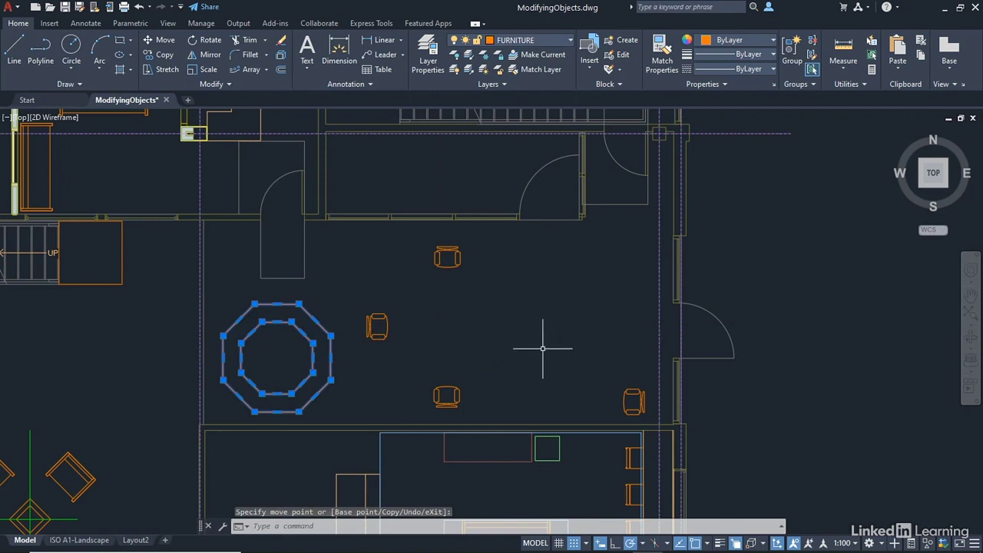
{"action": "key", "text": "Escape"}
{"action": "key", "text": "Escape"}
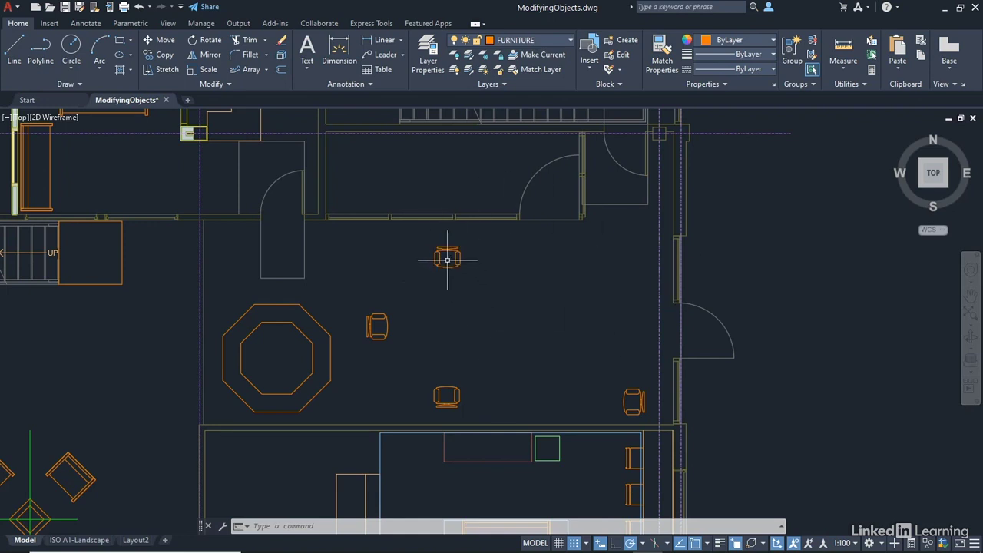
{"action": "scroll", "coordinate": [446, 259], "scroll_direction": "up", "scroll_amount": 9}
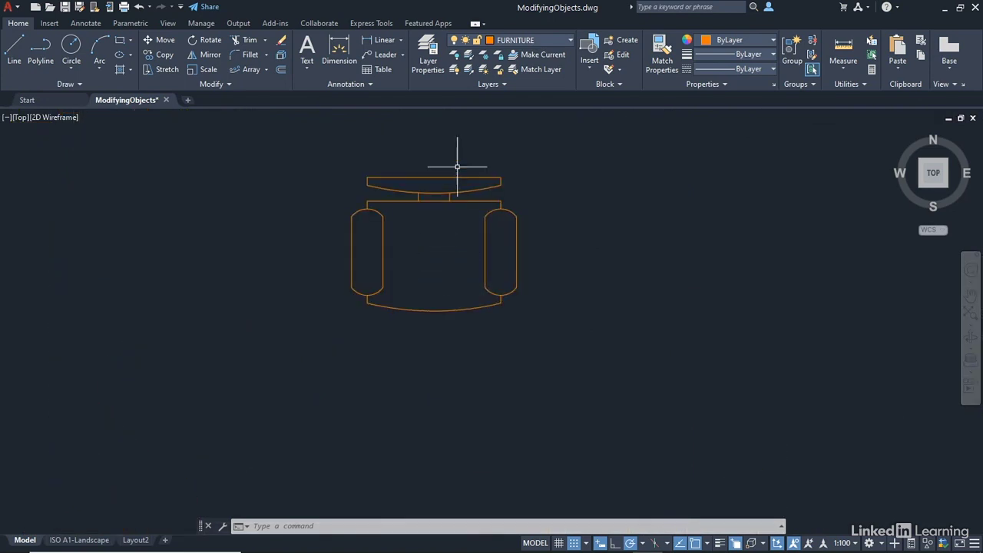
Rotate the chair 90° about its backrest grip using the grip Rotate mode
{"action": "left_click", "coordinate": [478, 176]}
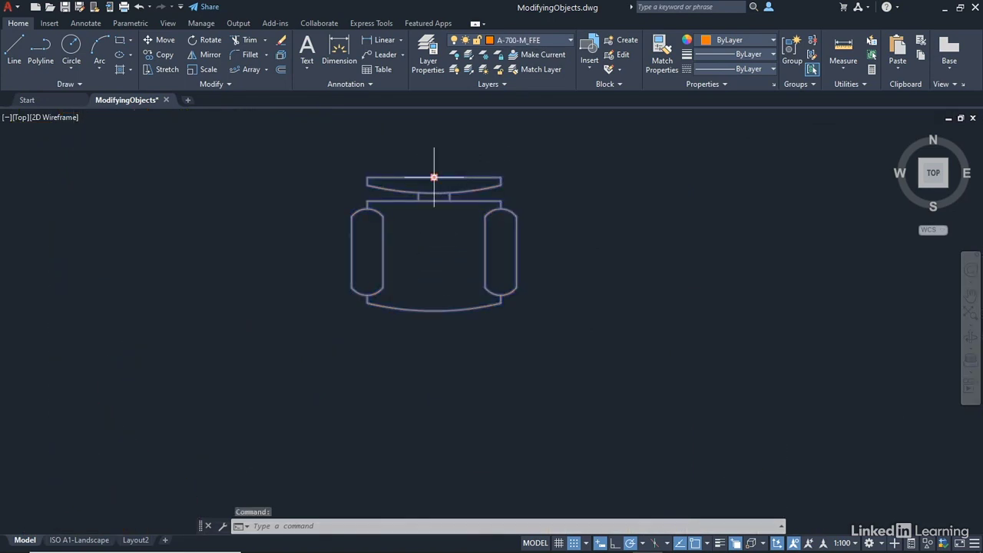
{"action": "left_click", "coordinate": [433, 177]}
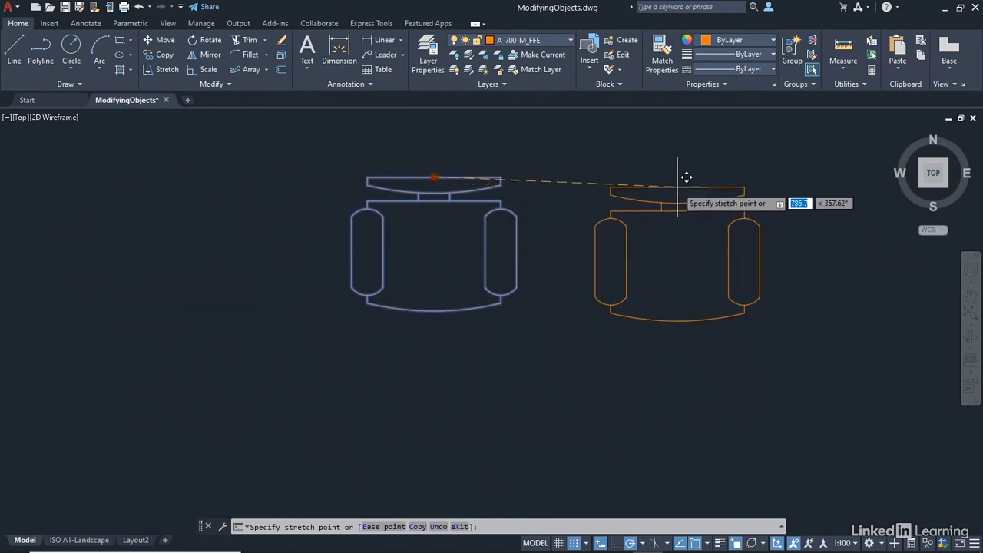
{"action": "right_click", "coordinate": [678, 187]}
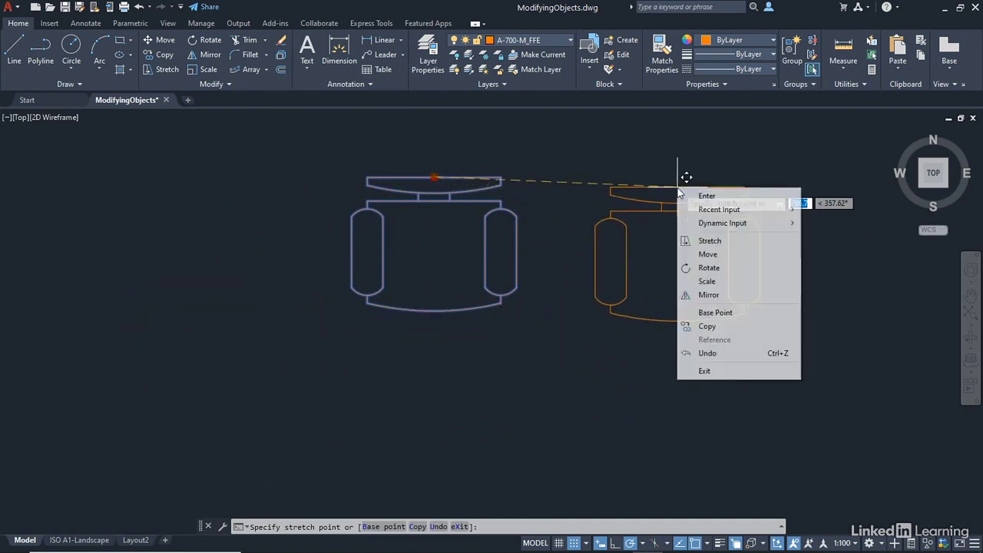
{"action": "left_click", "coordinate": [708, 268]}
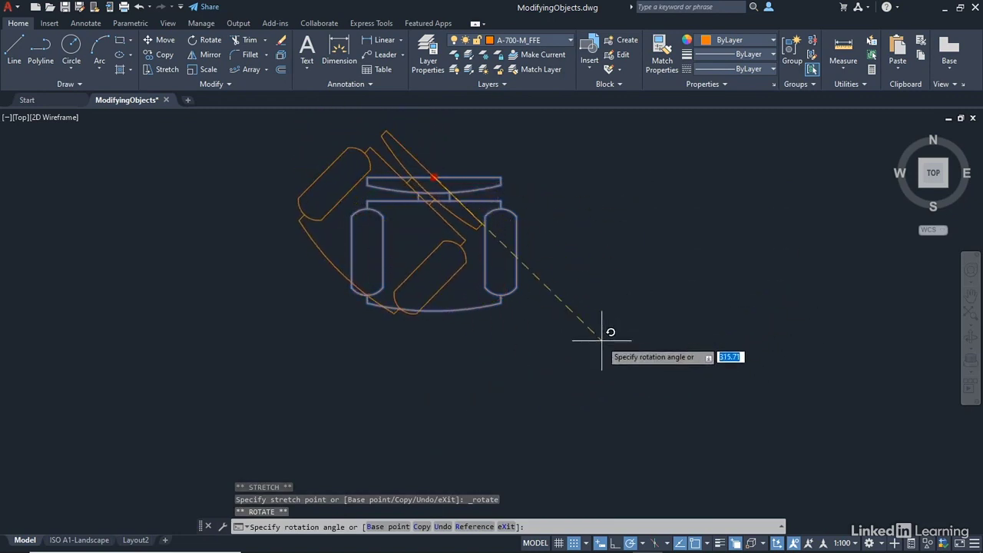
{"action": "type", "text": "90"}
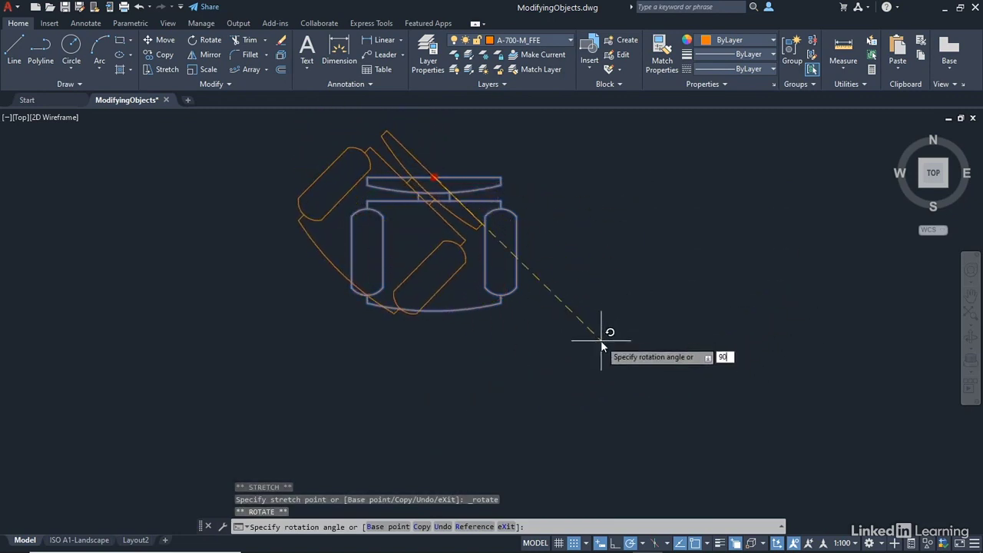
{"action": "key", "text": "Return"}
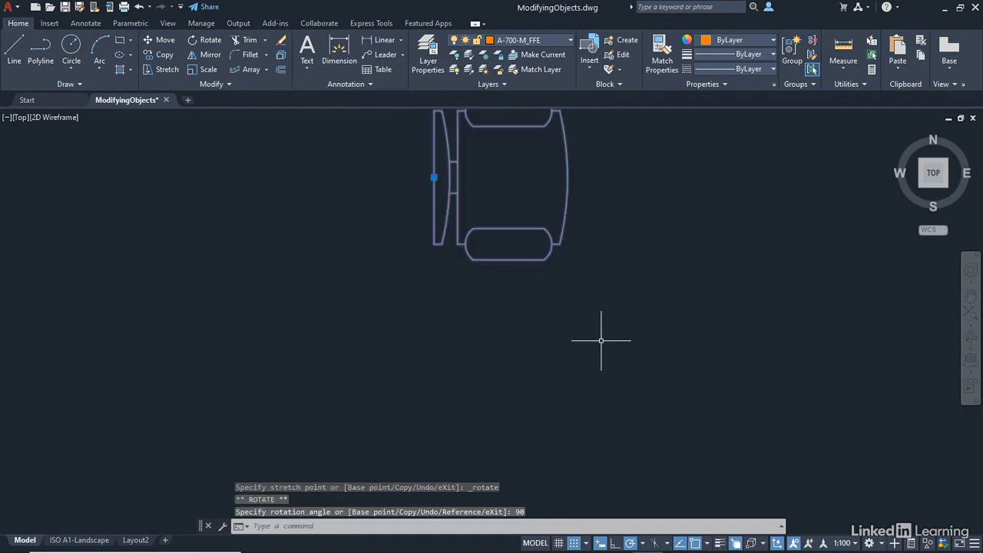
{"action": "middle_click_drag", "start_coordinate": [702, 241], "coordinate": [624, 351]}
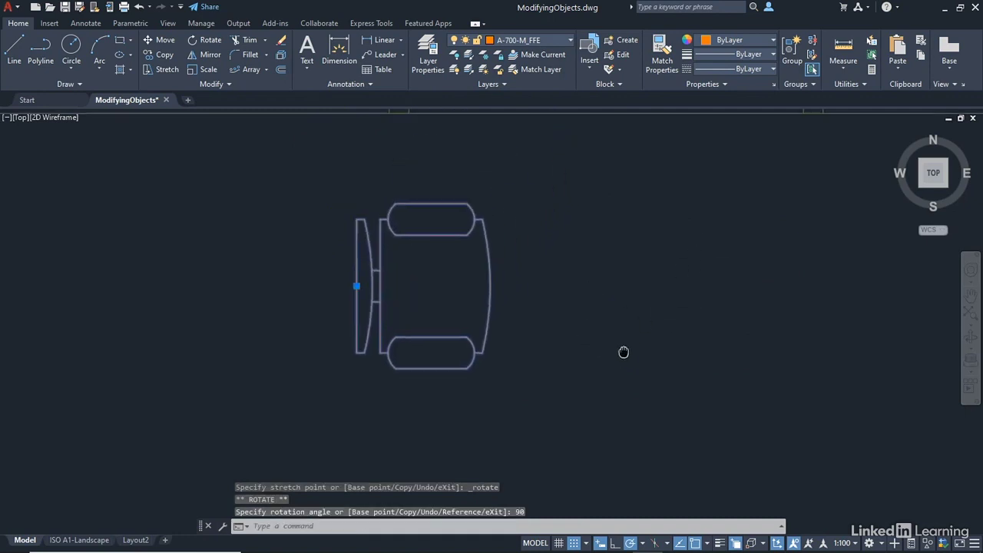
Grip-mirror the chair across a vertical line through its backrest point so the seat faces the other way
{"action": "left_click", "coordinate": [356, 285]}
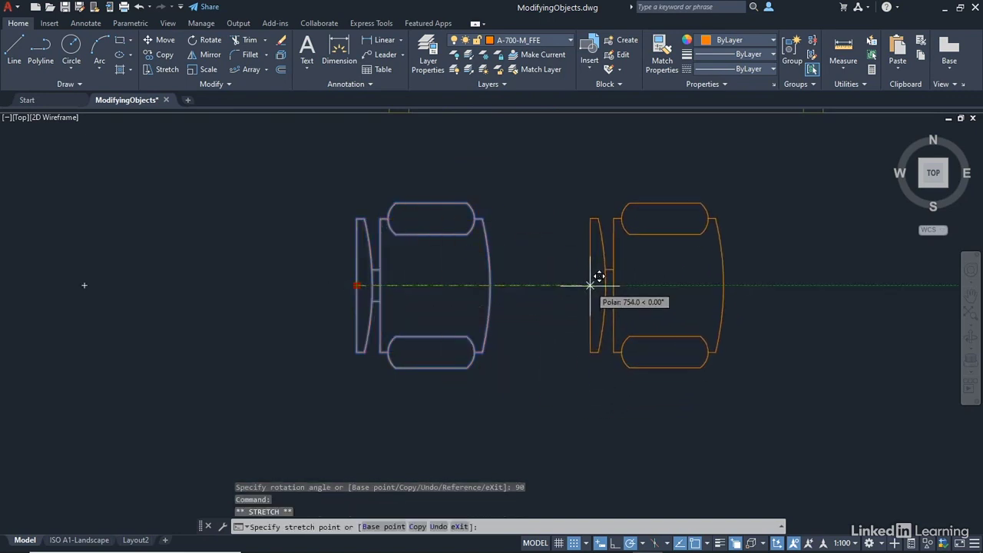
{"action": "right_click", "coordinate": [590, 285]}
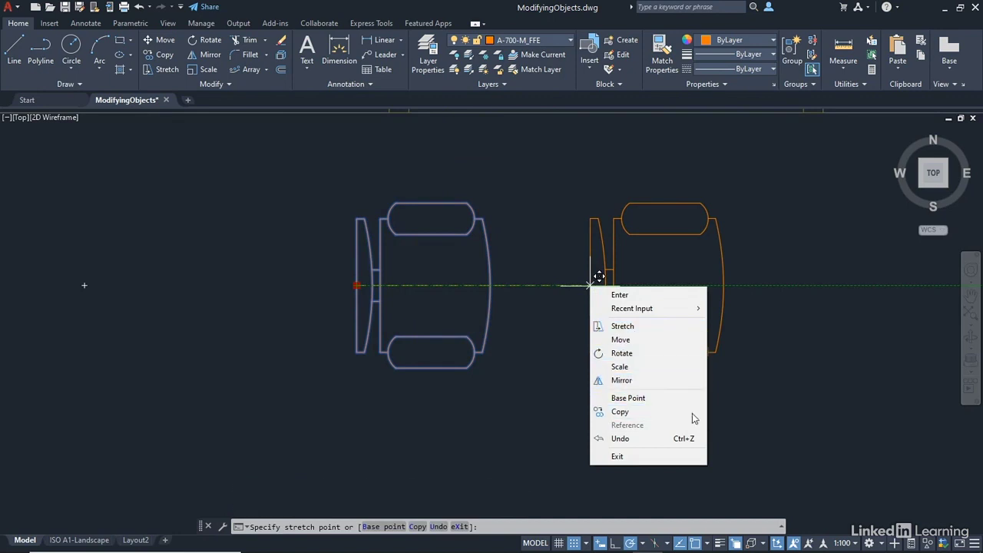
{"action": "left_click", "coordinate": [619, 382]}
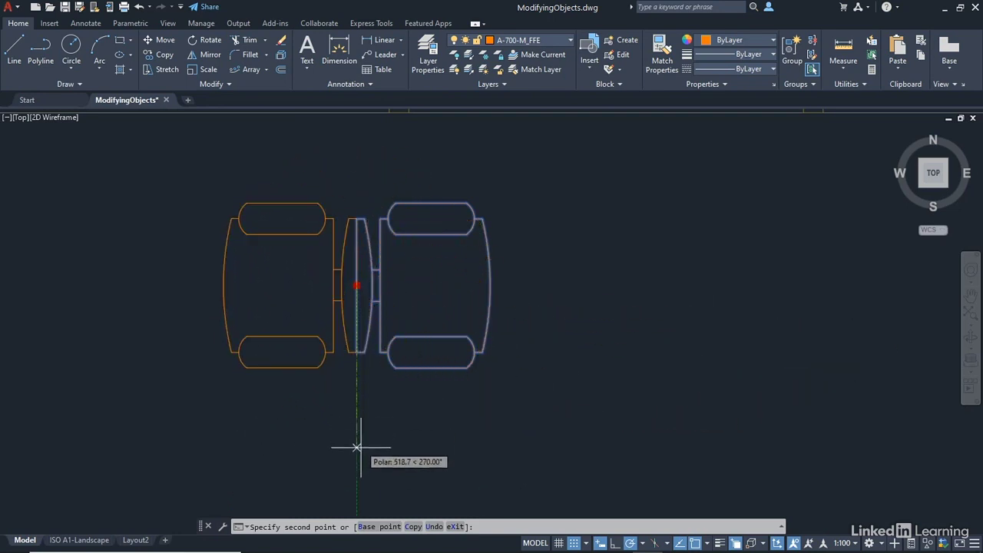
{"action": "key", "text": "Escape"}
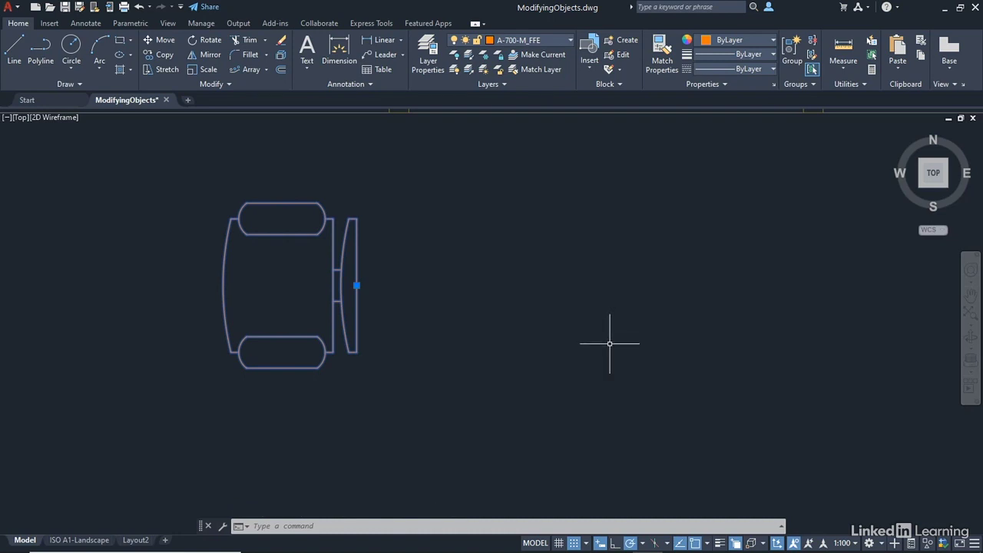
{"action": "key", "text": "Escape"}
{"action": "key", "text": "Escape"}
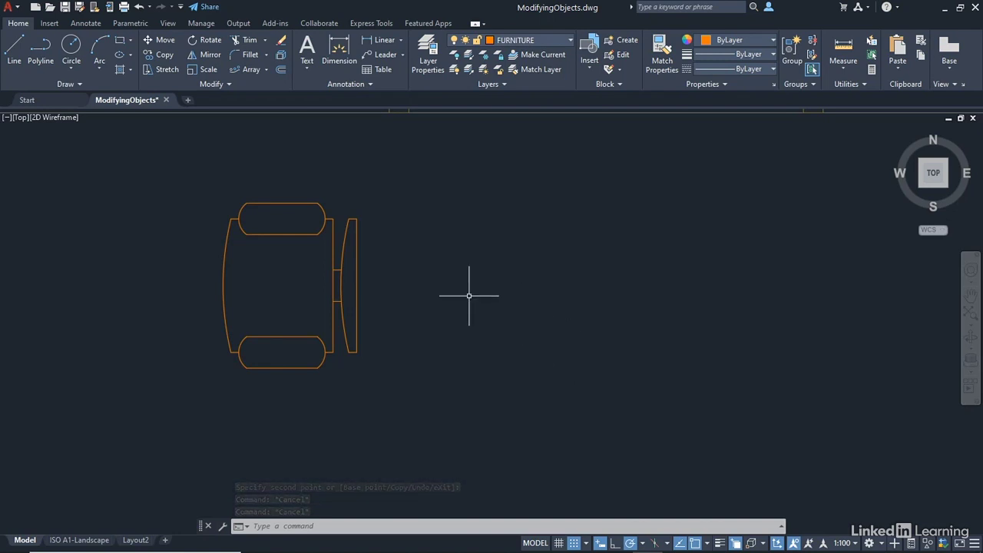
{"action": "scroll", "coordinate": [468, 295], "scroll_direction": "down", "scroll_amount": 6}
Pan and zoom the view to centre on the relocated octagonal table and the chairs around it
{"action": "middle_click_drag", "start_coordinate": [423, 422], "coordinate": [471, 294]}
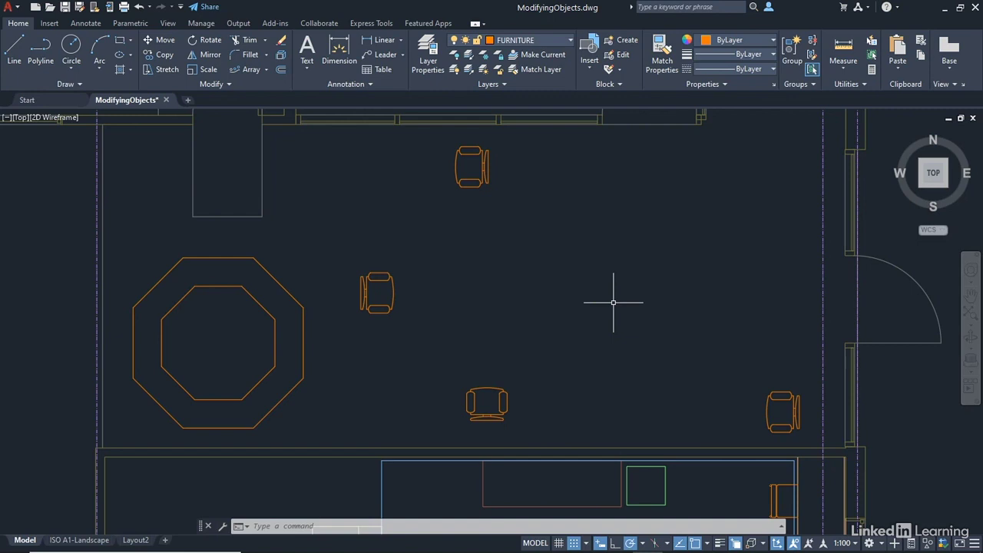
{"action": "middle_click_drag", "start_coordinate": [210, 341], "coordinate": [489, 345]}
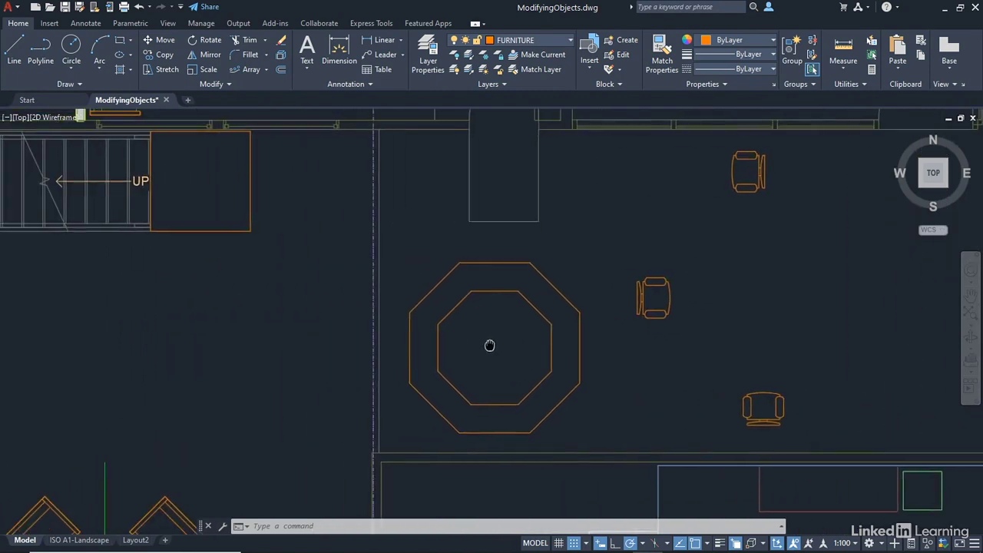
{"action": "scroll", "coordinate": [503, 330], "scroll_direction": "up", "scroll_amount": 2}
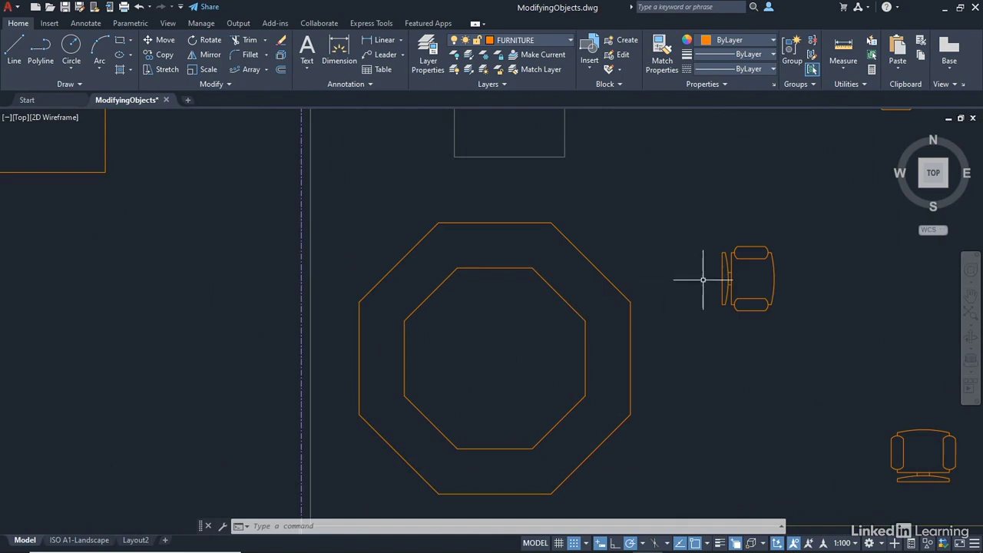
{"action": "middle_click_drag", "start_coordinate": [702, 280], "coordinate": [638, 214]}
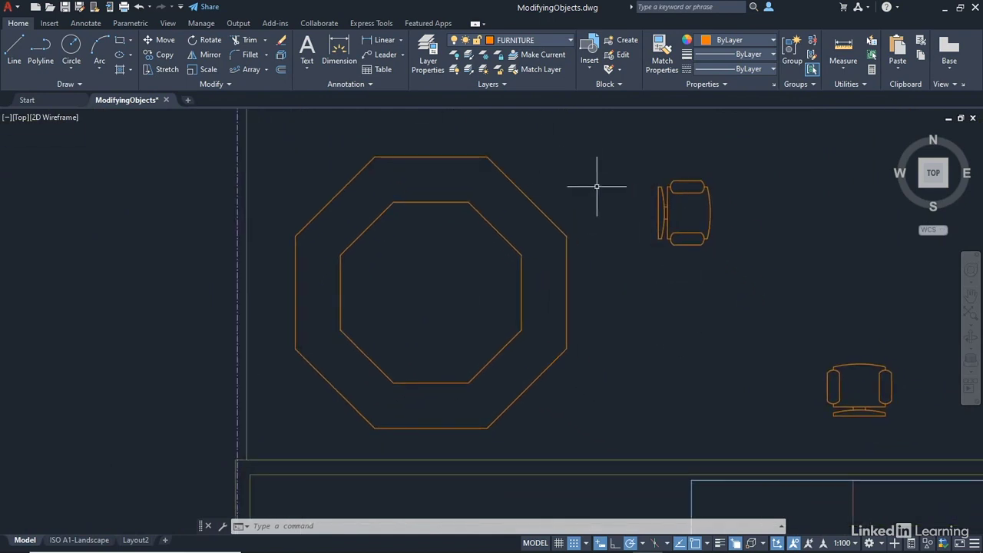
{"action": "left_click", "coordinate": [549, 214]}
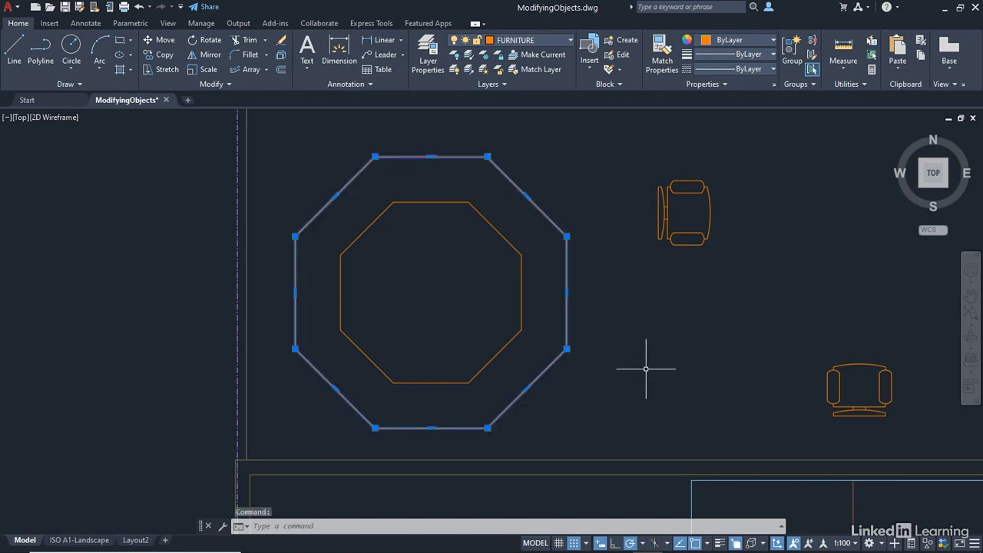
{"action": "left_click", "coordinate": [566, 291]}
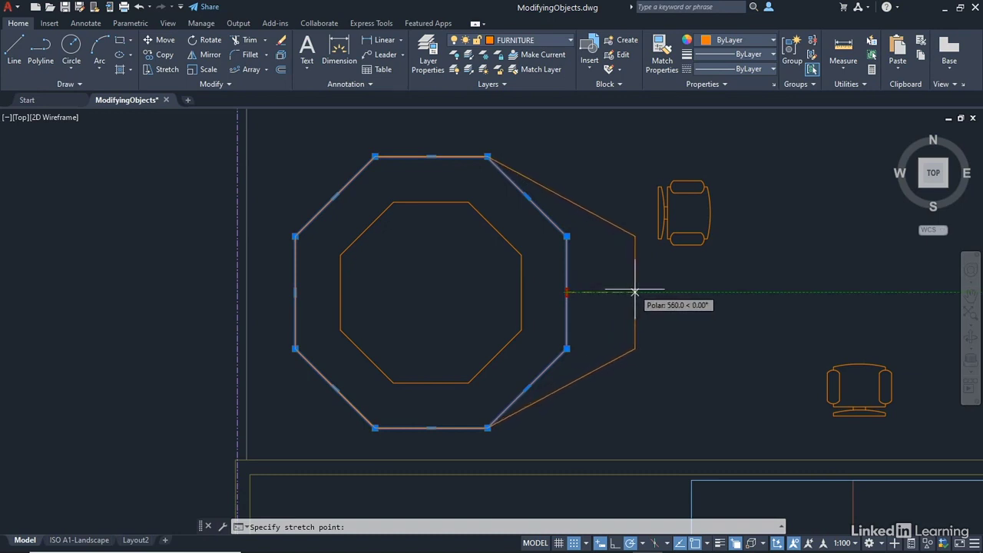
{"action": "left_click", "coordinate": [647, 291]}
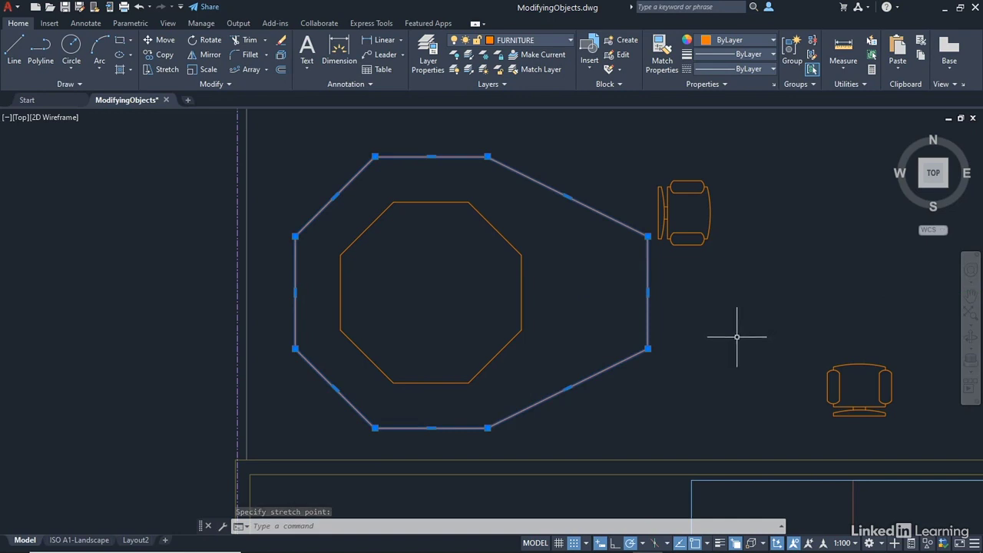
{"action": "key", "text": "Escape"}
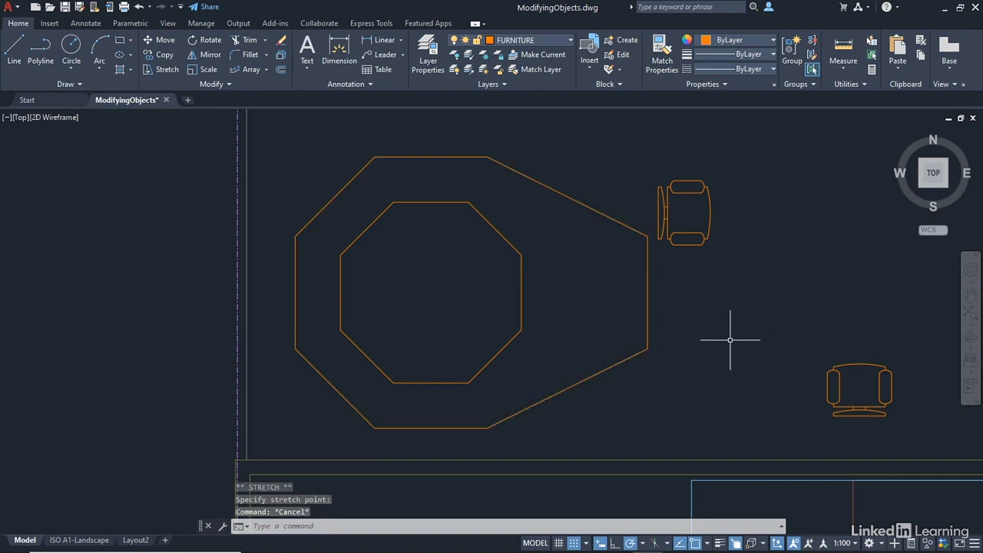
{"action": "left_click", "coordinate": [139, 6]}
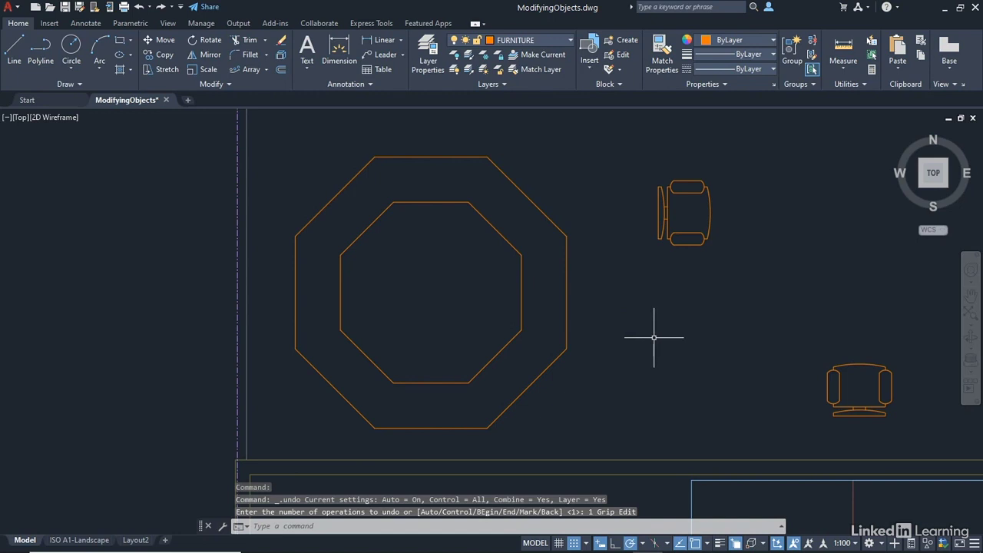